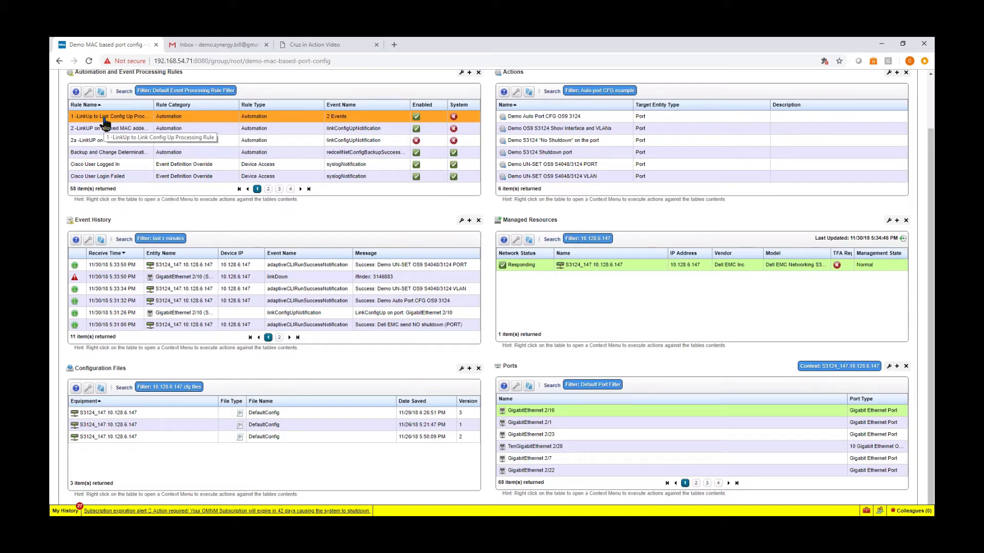
Review the event filtering and actions of the "1 -LinkUp to Link Config Up Processing Rule" and leave it without saving
right_click(105, 120)
left_click(117, 131)
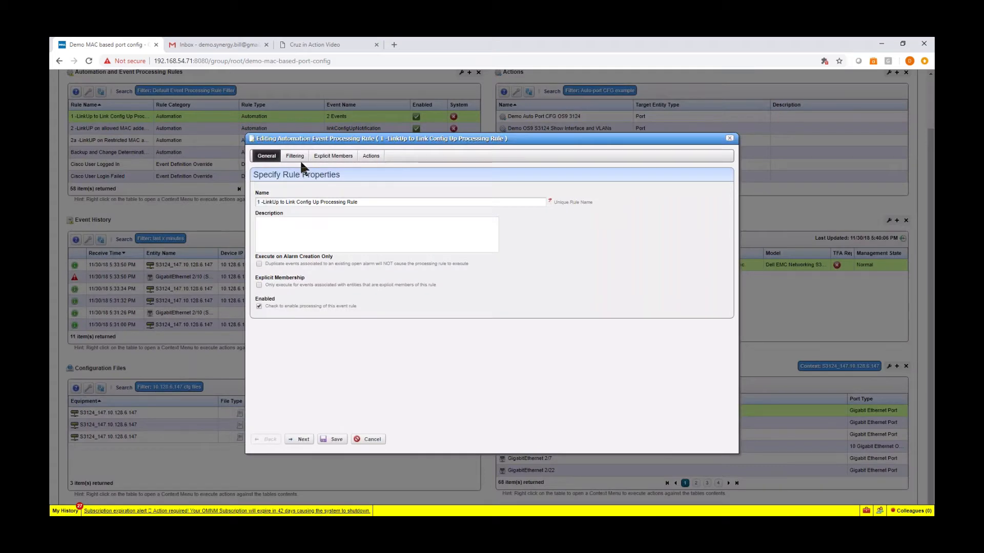
left_click(295, 156)
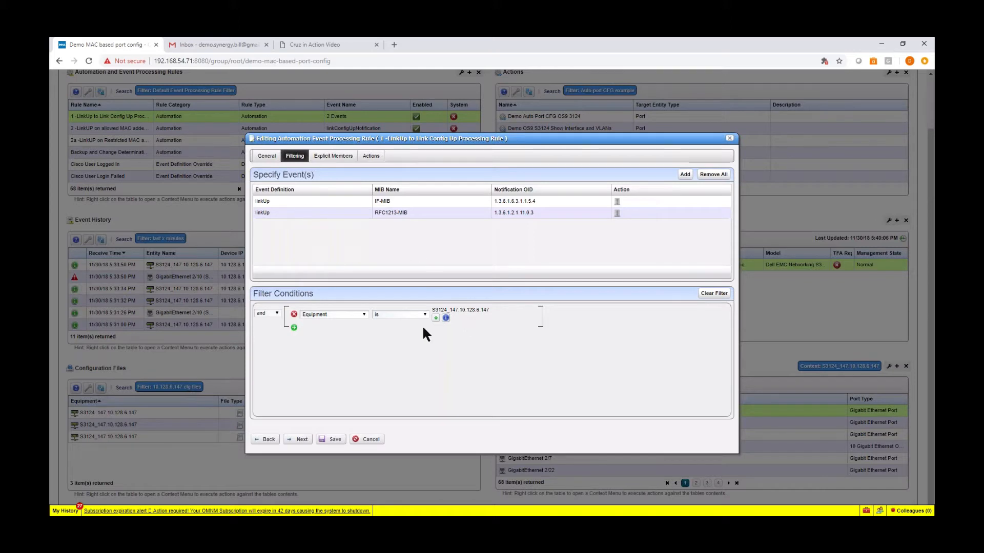
left_click(370, 156)
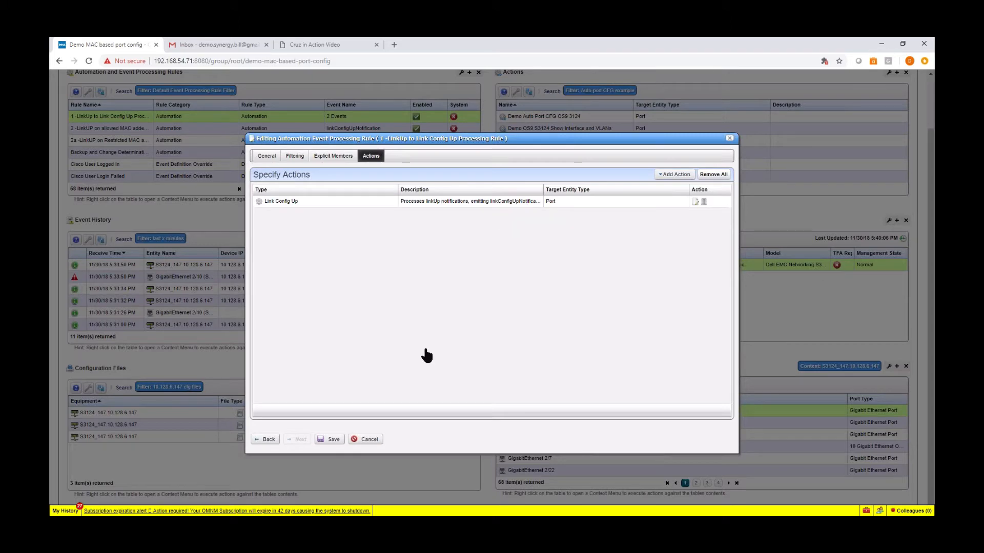
left_click(374, 439)
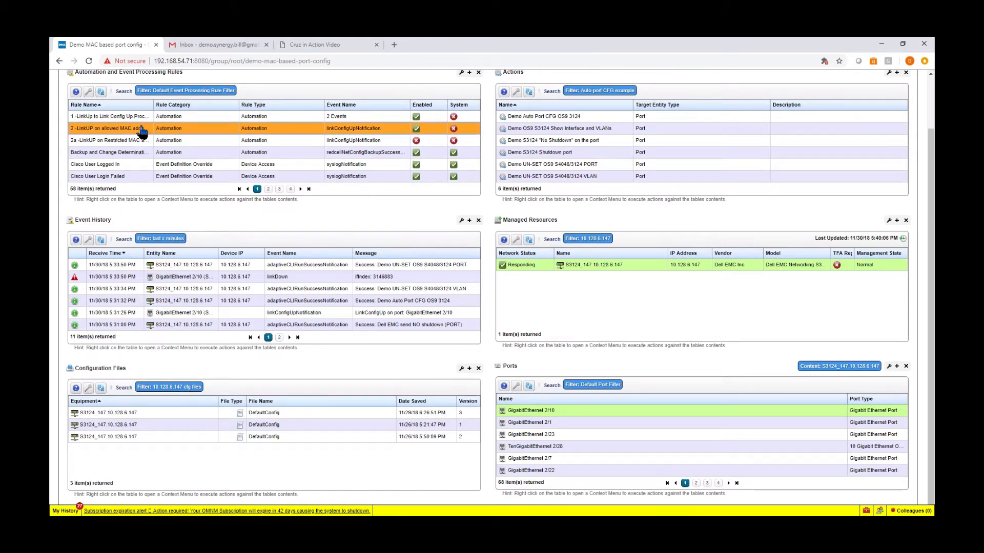
Open rule 2 for allowed MAC addresses and examine its filter events and the attributes available for its filter condition
right_click(143, 128)
left_click(146, 130)
right_click(140, 128)
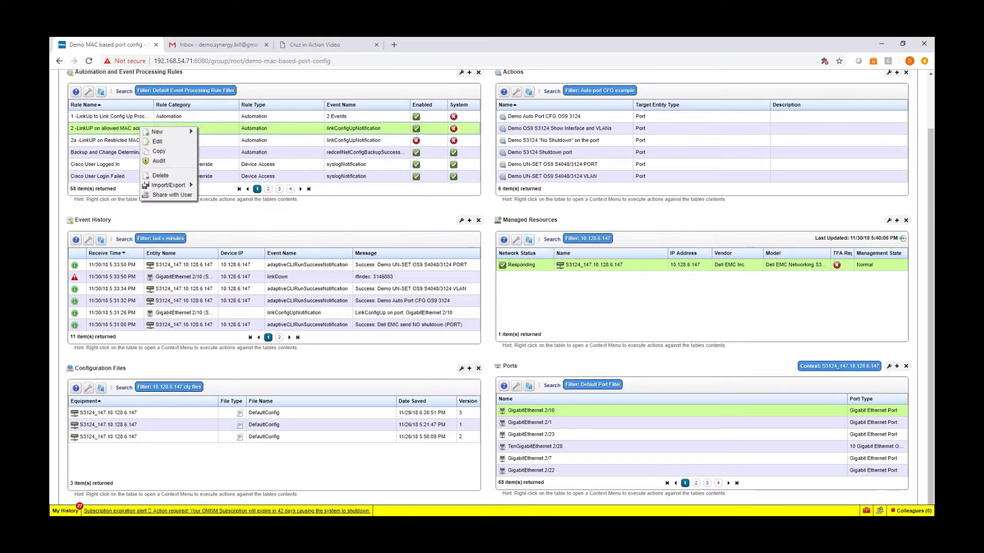
left_click(156, 142)
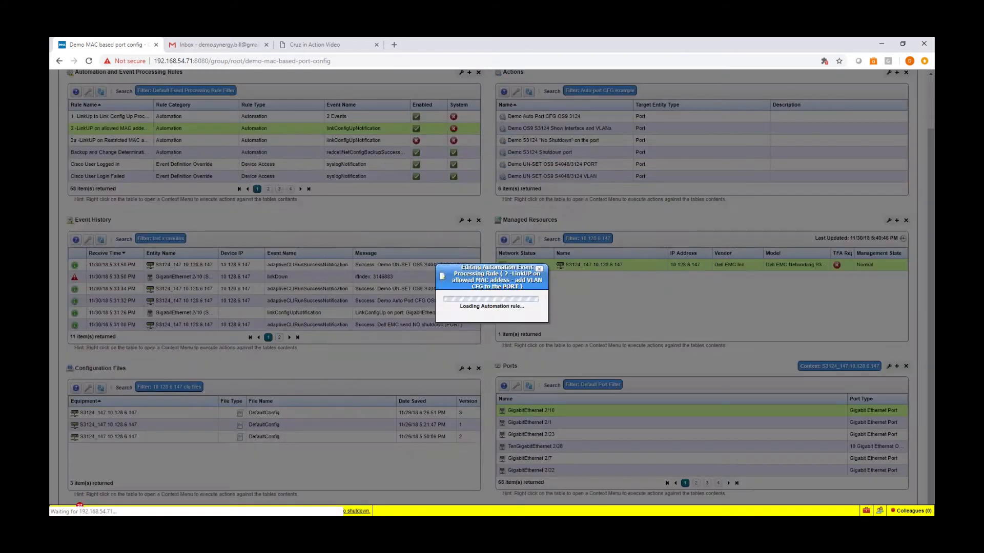
left_click(294, 156)
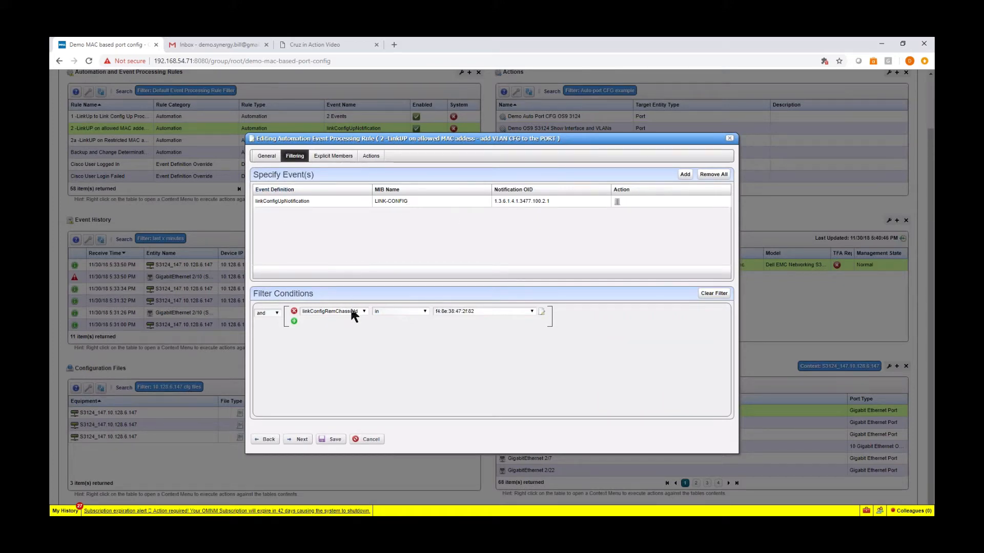
left_click(364, 311)
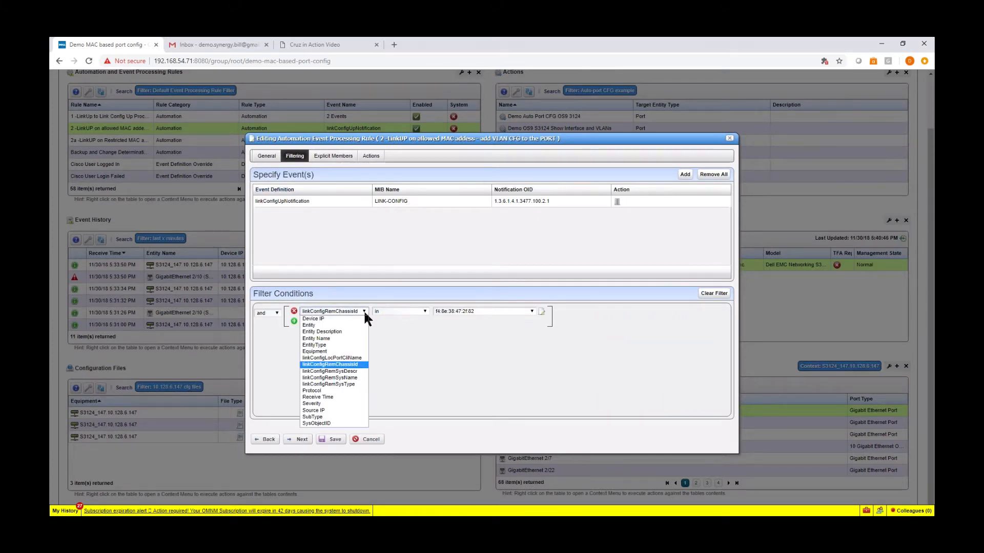
left_click(347, 364)
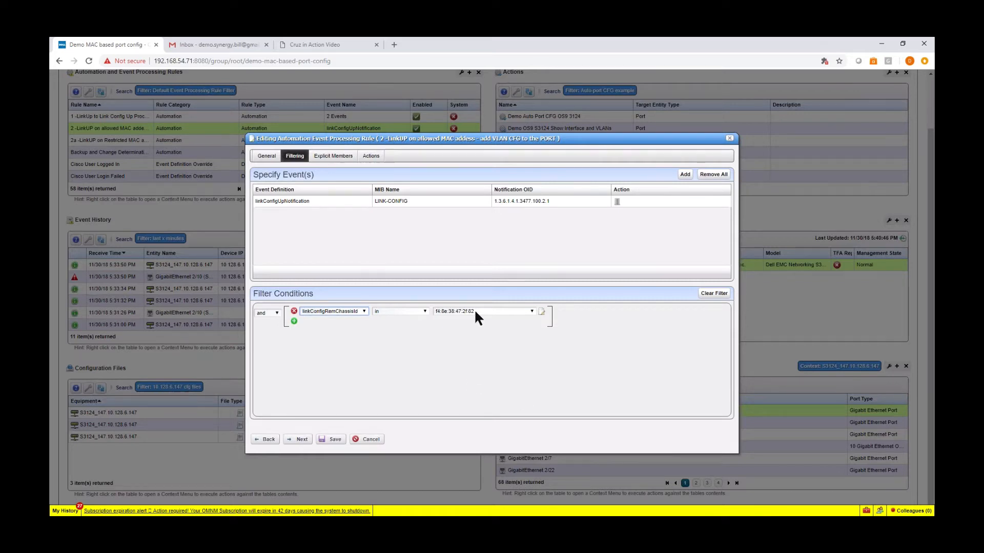
Inspect the allowed MAC address list and the actions of rule 2, leaving the rule without saving
left_click(527, 312)
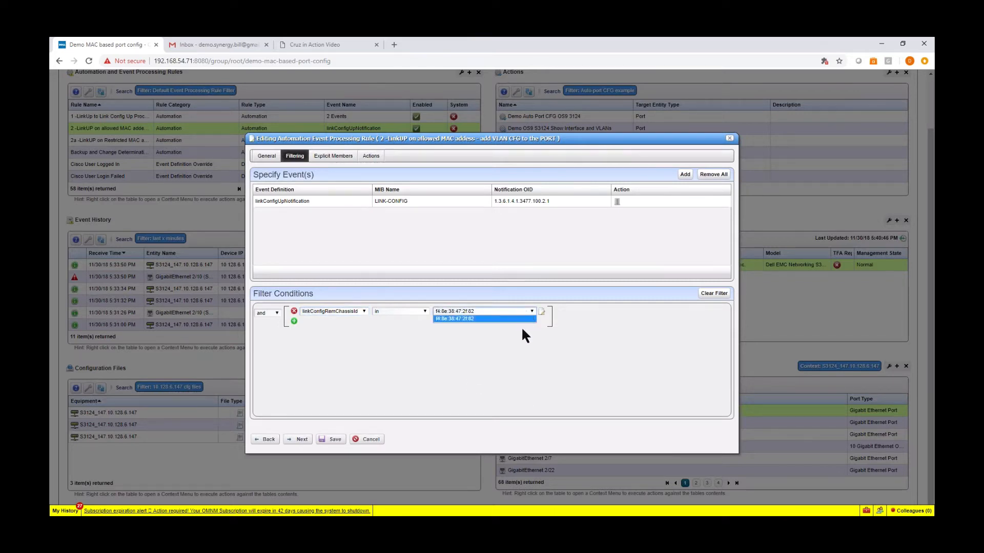
left_click(542, 312)
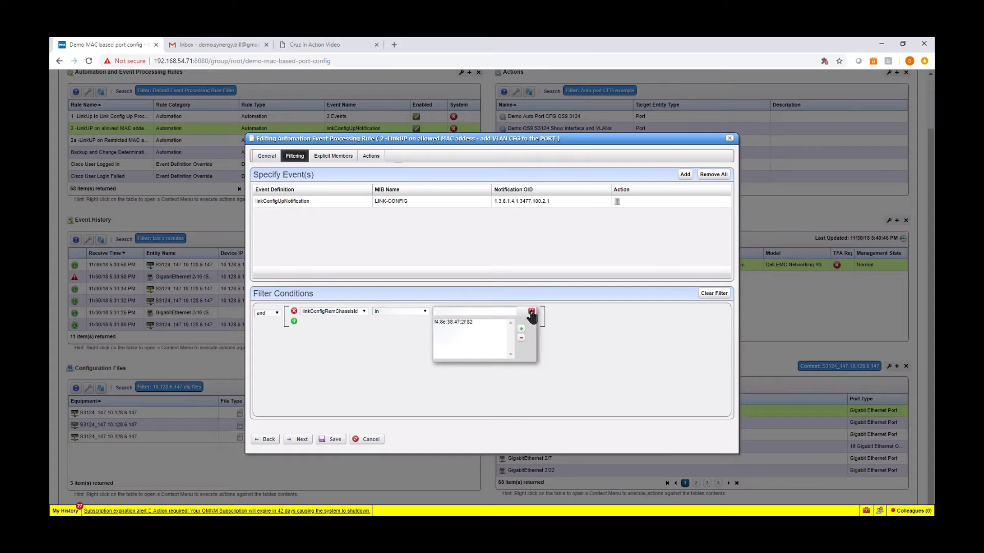
left_click(531, 312)
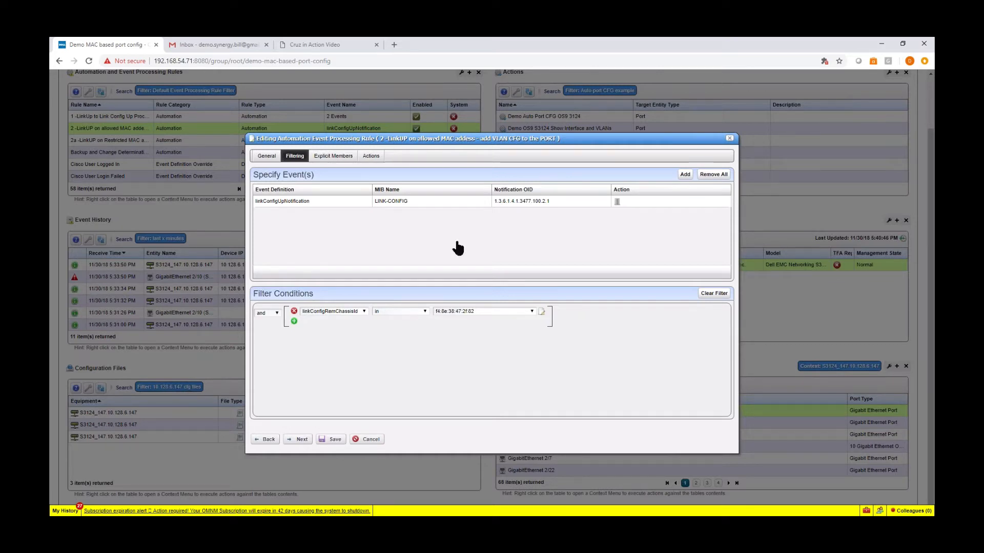
left_click(372, 157)
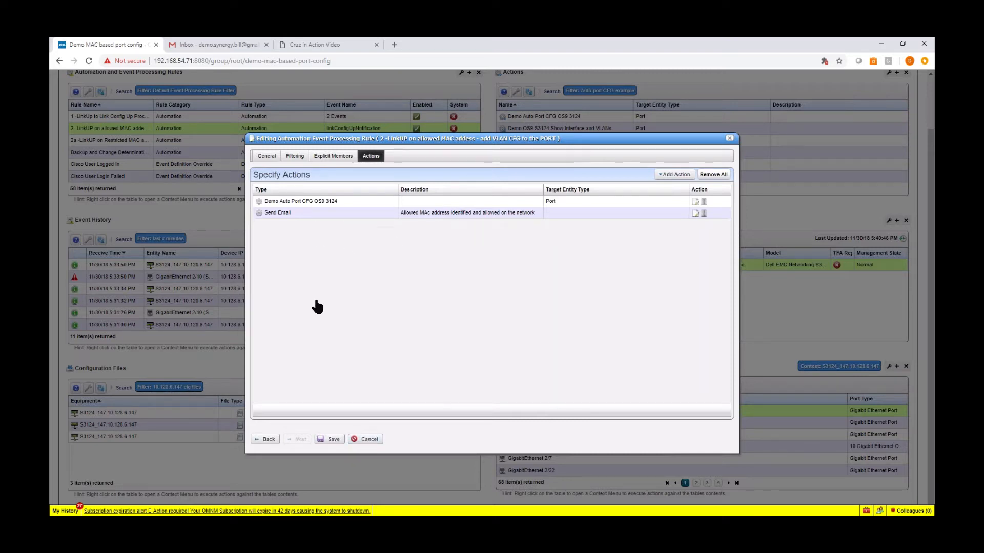
left_click(365, 439)
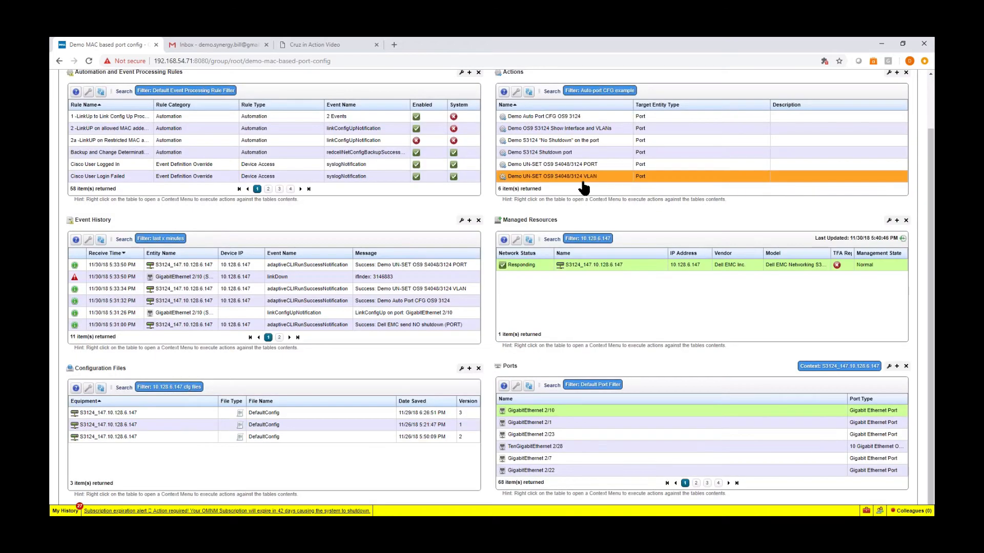
Open the Configure VLAN script of the "Demo Auto Port CFG OS9 3124" action
left_click(584, 119)
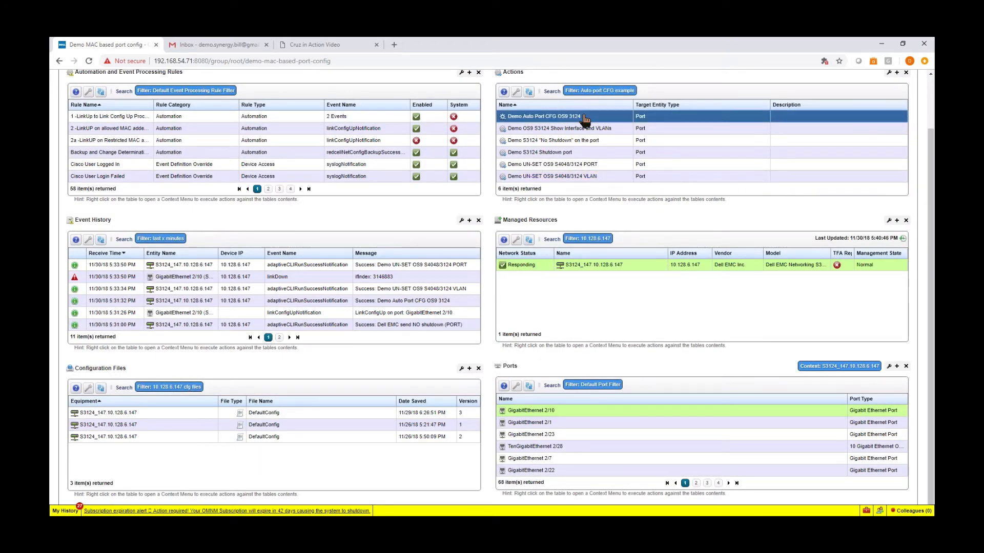
right_click(584, 119)
left_click(628, 139)
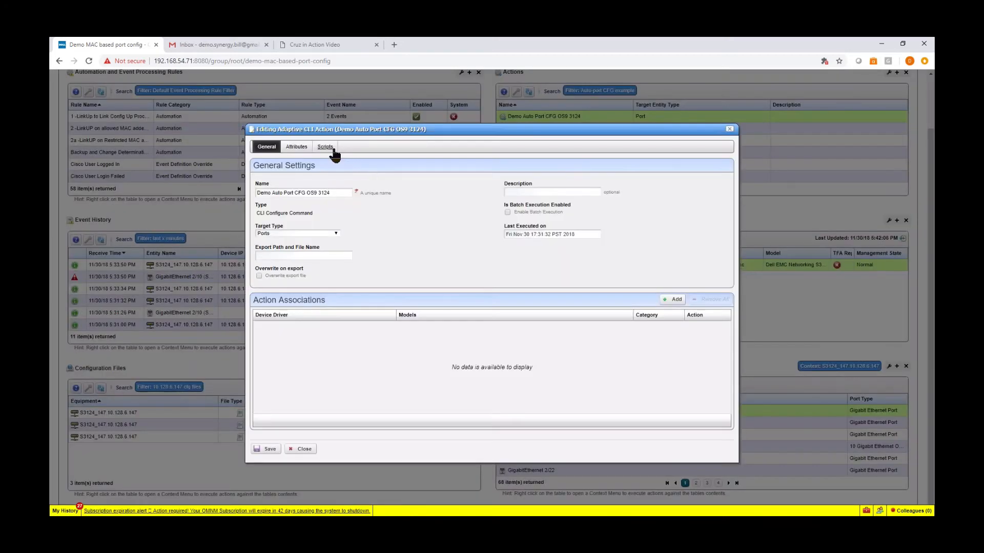
left_click(328, 148)
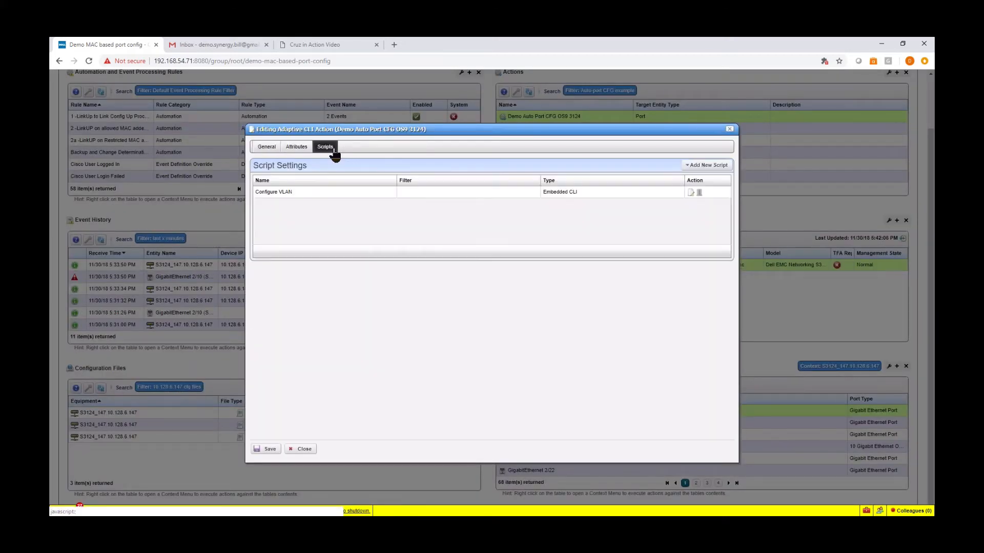
left_click(691, 194)
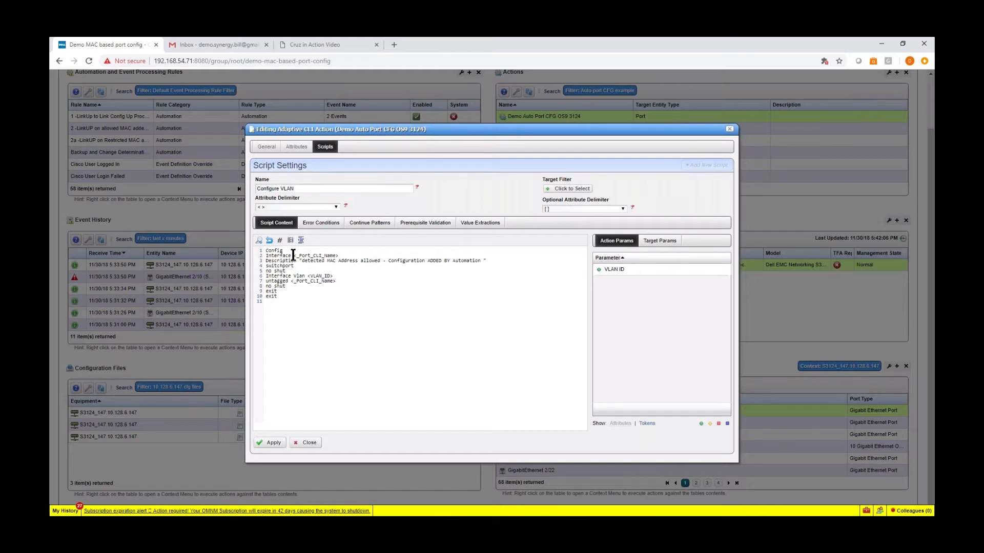
Examine the script's interface, description, switchport and VLAN commands, and close the action without saving
left_click_drag(293, 255, 338, 254)
left_click_drag(281, 261, 303, 260)
left_click(269, 266)
left_click_drag(268, 266, 331, 277)
left_click_drag(266, 281, 311, 283)
left_click(307, 443)
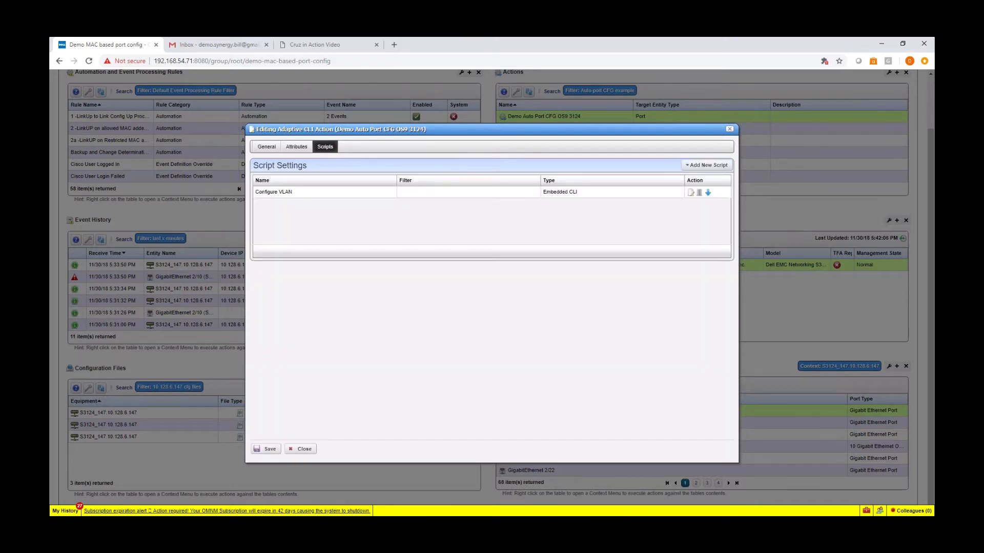
left_click(304, 450)
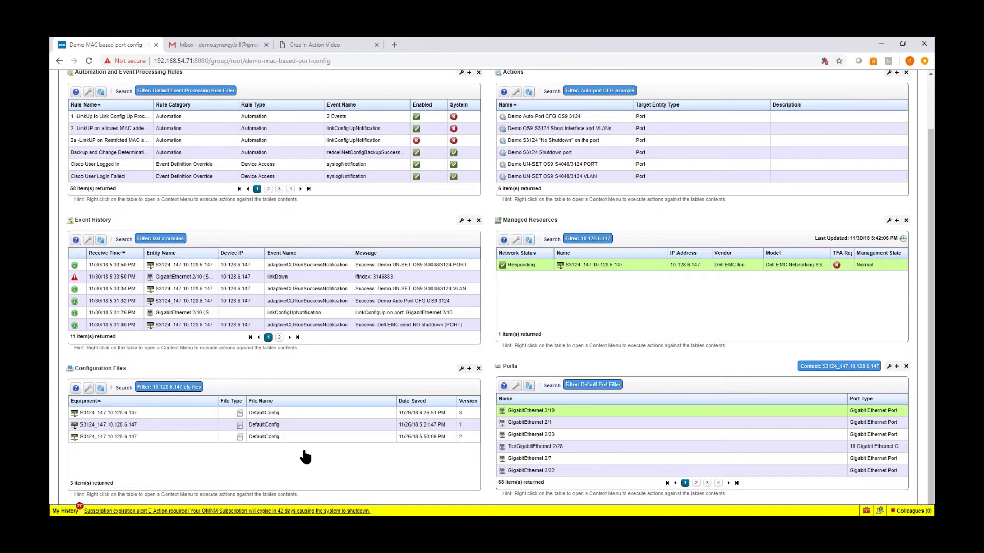
Sort the event history by receive time in ascending order and select the S3124_147 switch among the managed resources
left_click(117, 254)
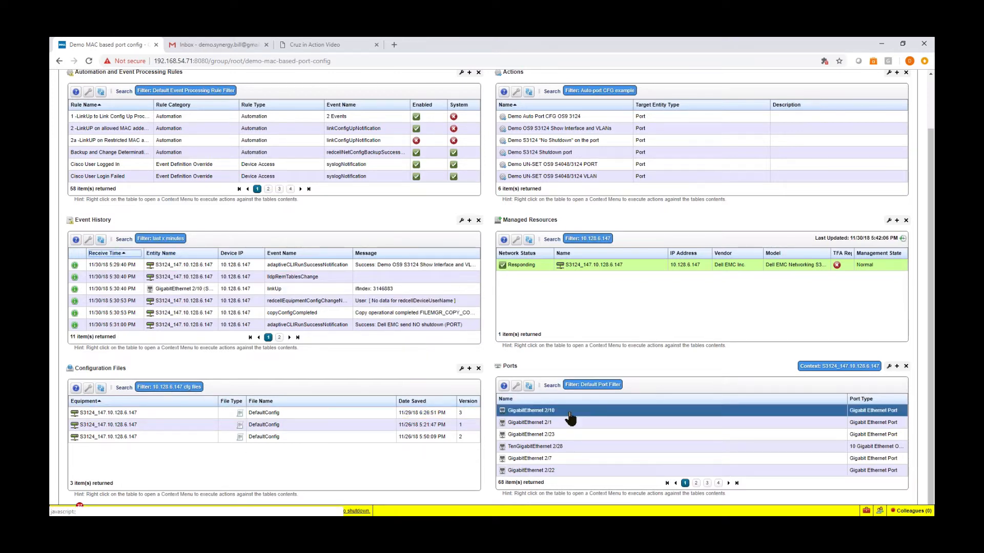
left_click(589, 269)
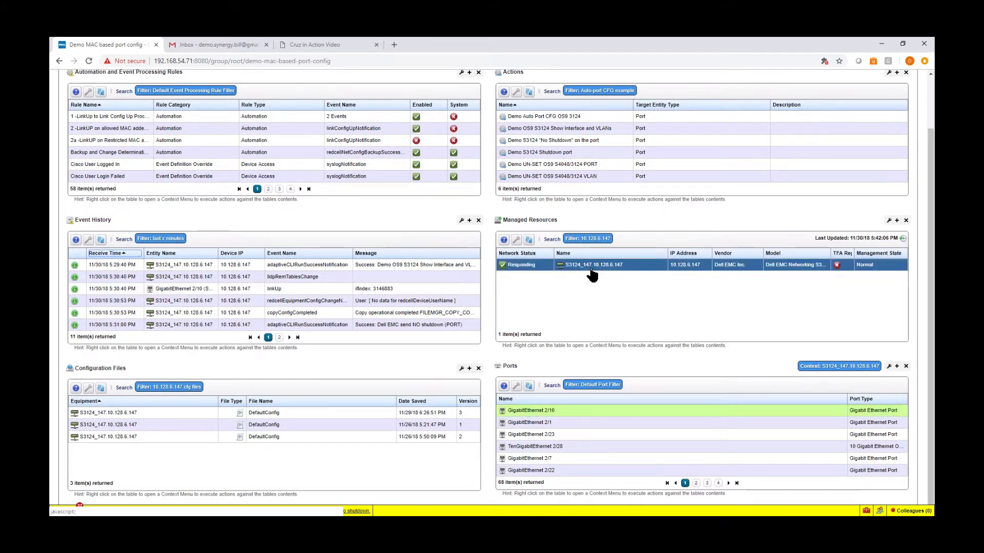
Execute the "Demo OS9 S3124 Show Interface and VLANs" action on port GigabitEthernet 2/10 with Vlan ID 4005
left_click(540, 411)
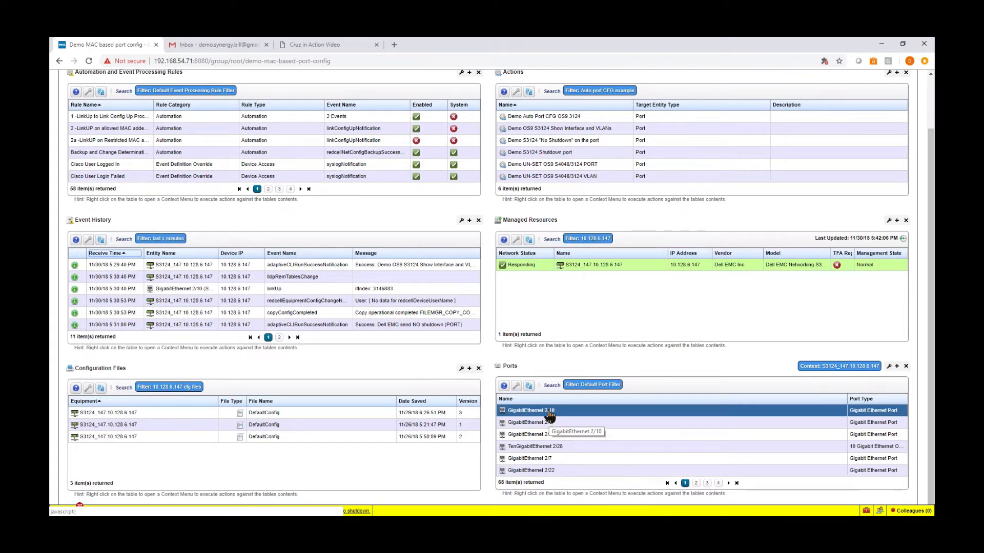
right_click(549, 412)
left_click(566, 427)
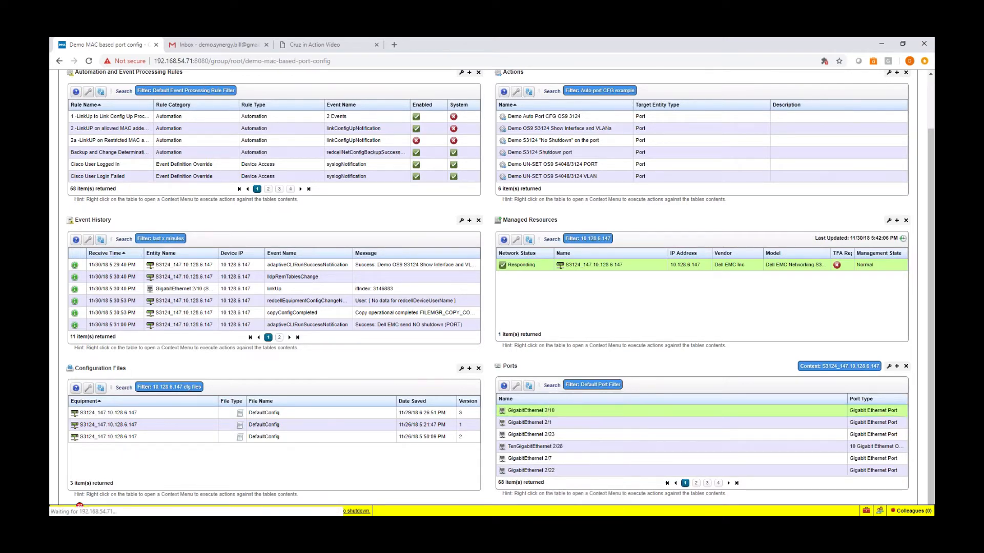
left_click(385, 240)
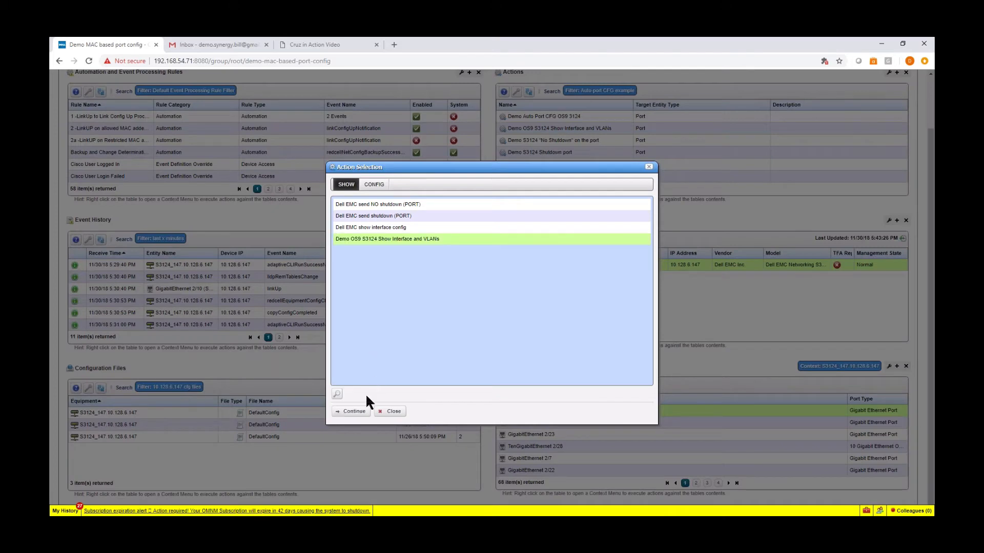
left_click(357, 411)
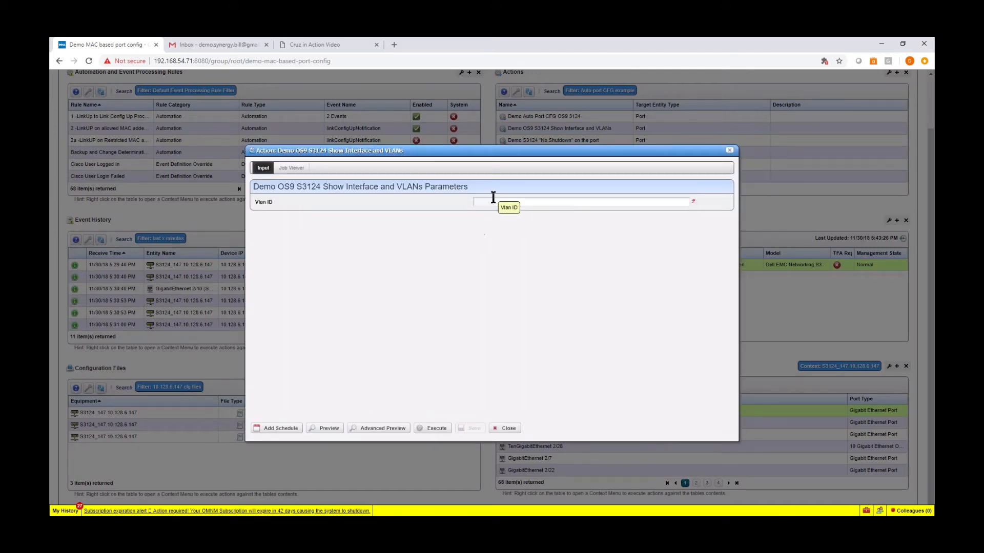
left_click(495, 201)
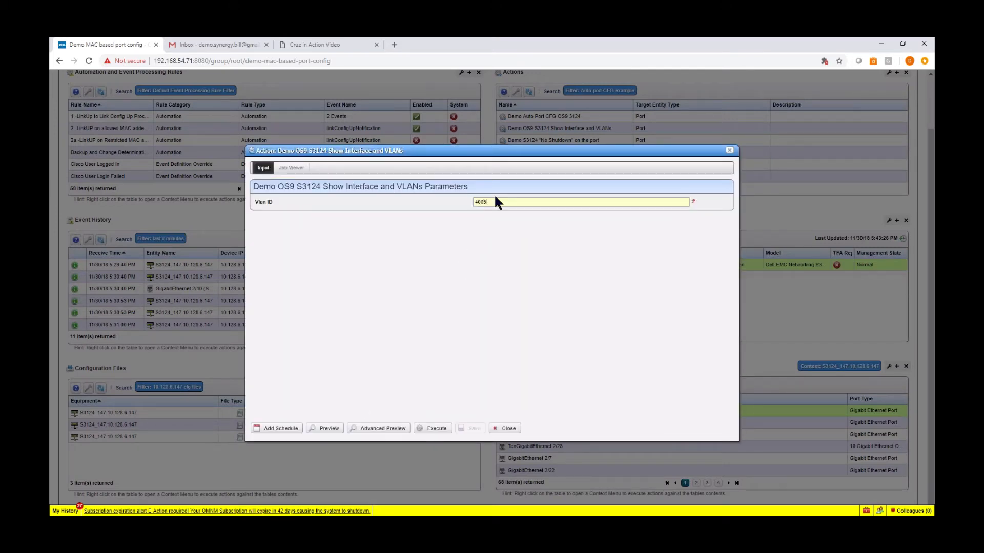
left_click(512, 273)
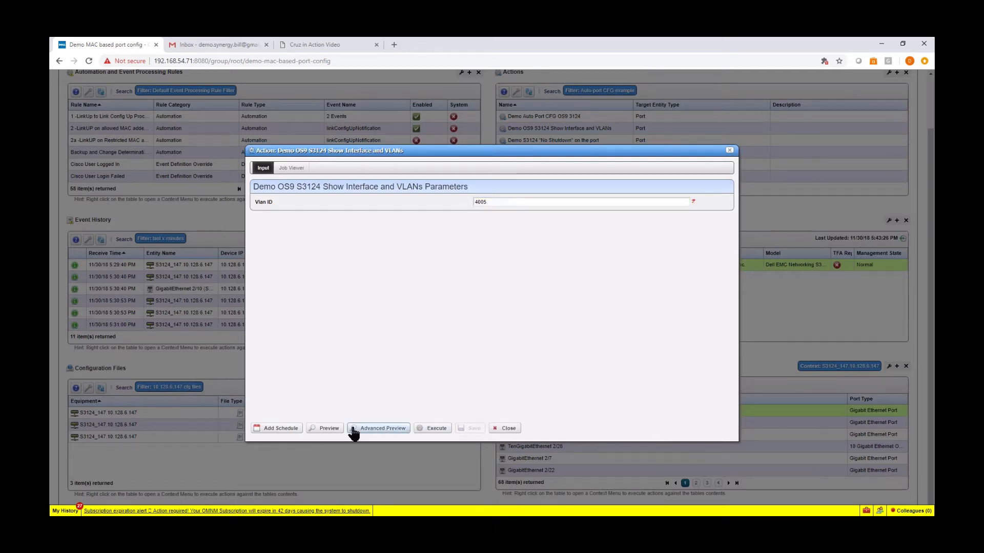
left_click(430, 429)
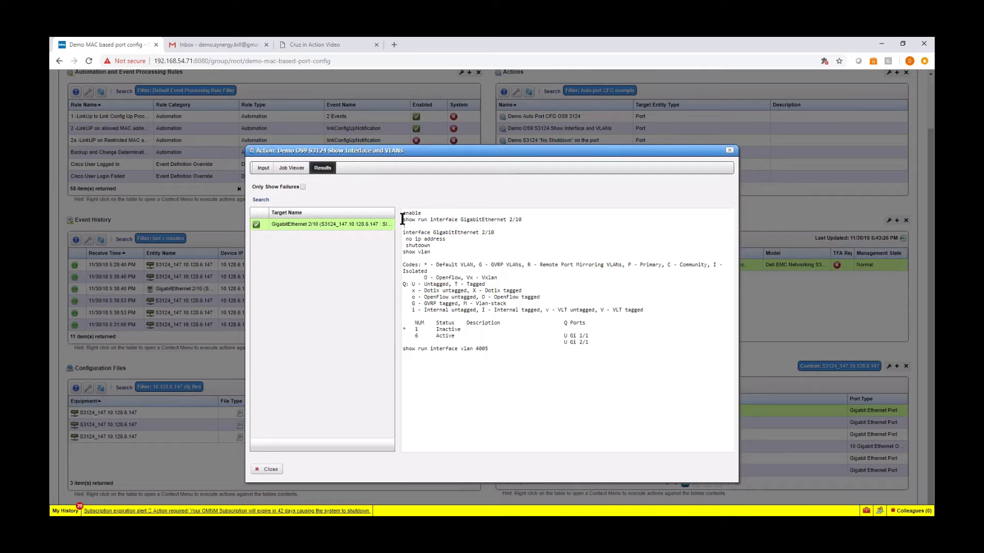
Examine the results for the port's running configuration, the VLAN list and interface VLAN 4005, and close them
left_click_drag(403, 219, 526, 220)
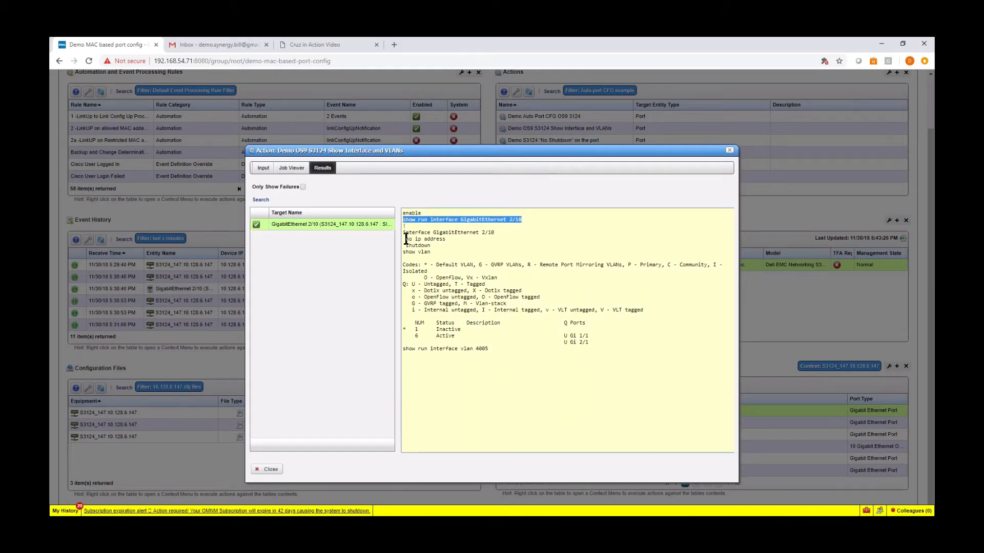
mouse_move(405, 239)
left_mouse_down()
mouse_move(449, 239)
mouse_move(404, 253)
left_mouse_up()
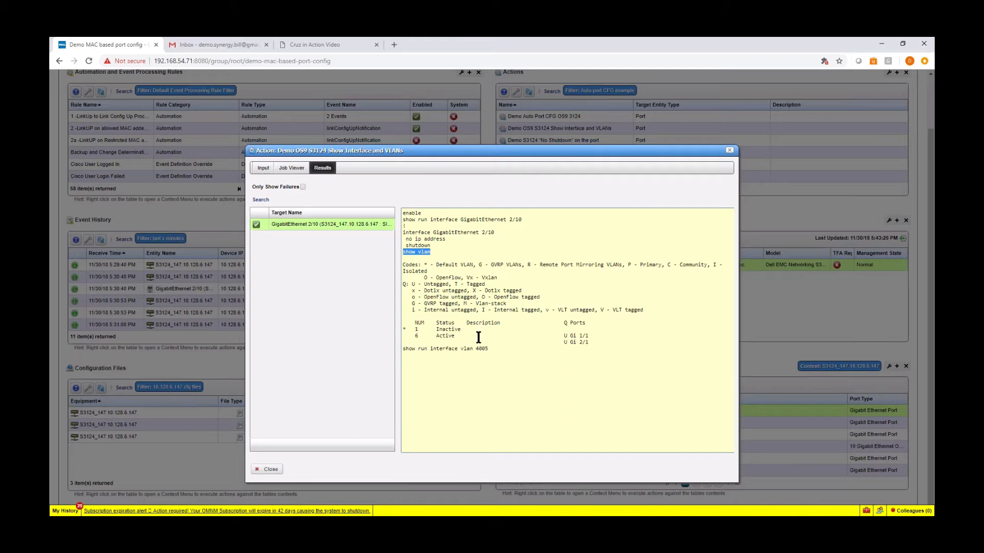
left_click_drag(403, 349, 488, 349)
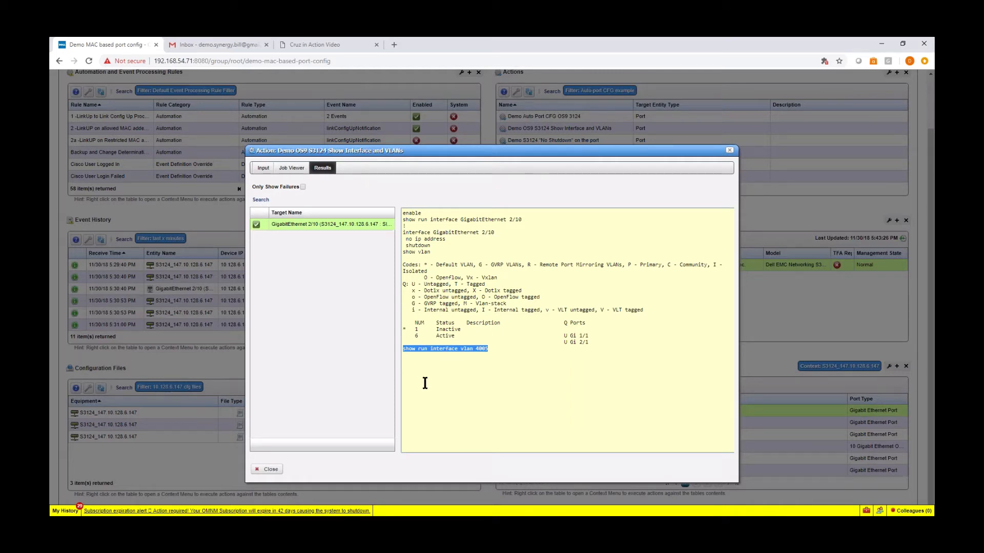
left_click(729, 151)
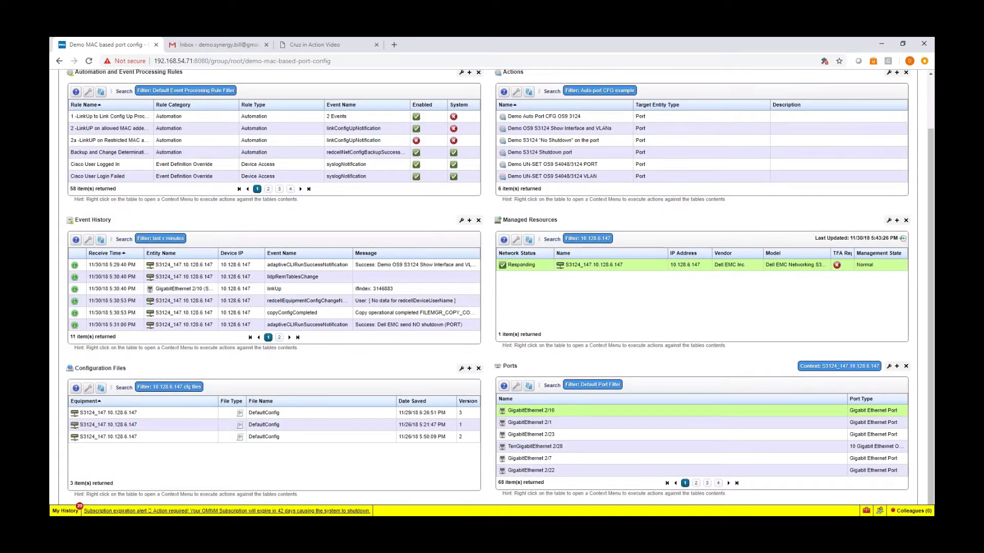
Execute the "Demo S3124 "No Shutdown" on the port" configuration action on port GigabitEthernet 2/10 and close its results
right_click(561, 405)
left_click(558, 411)
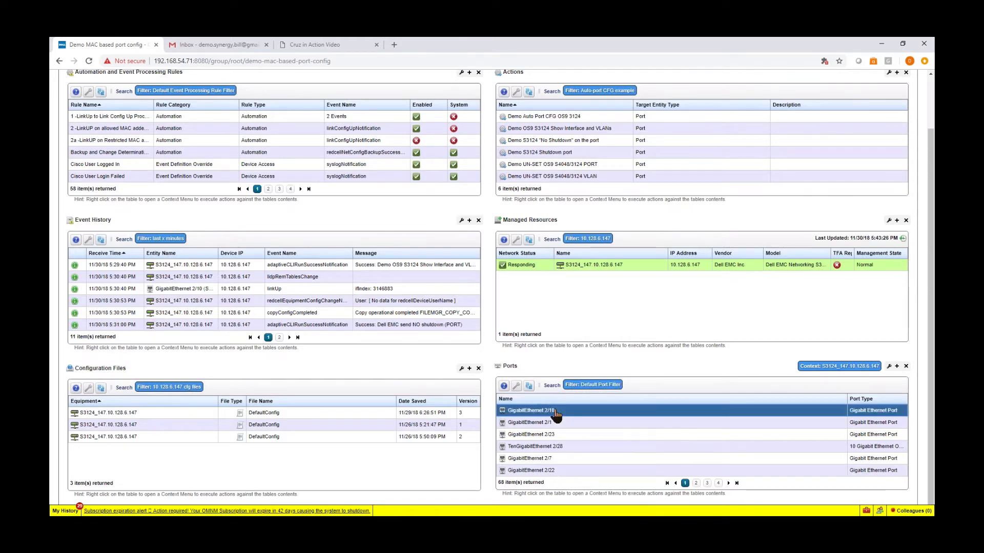
right_click(547, 411)
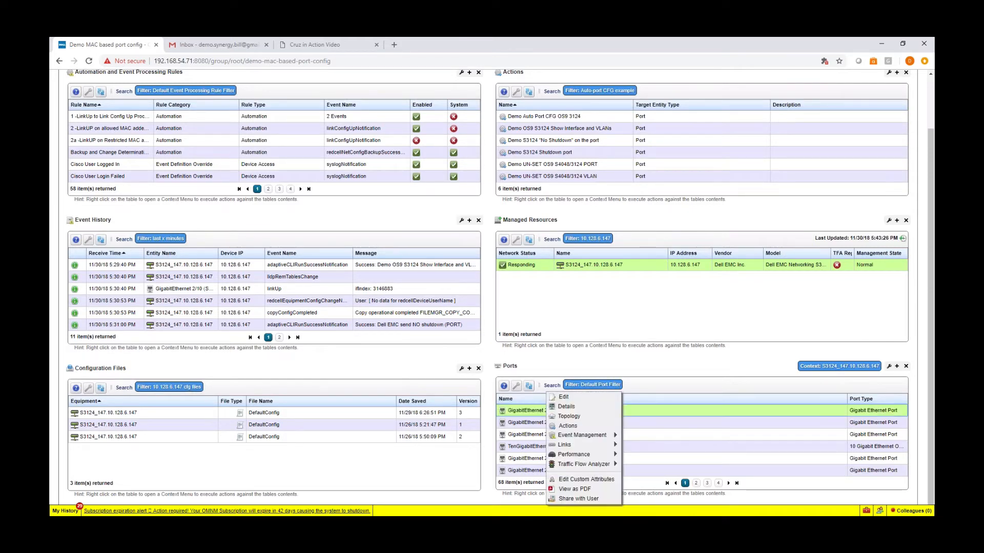
left_click(564, 428)
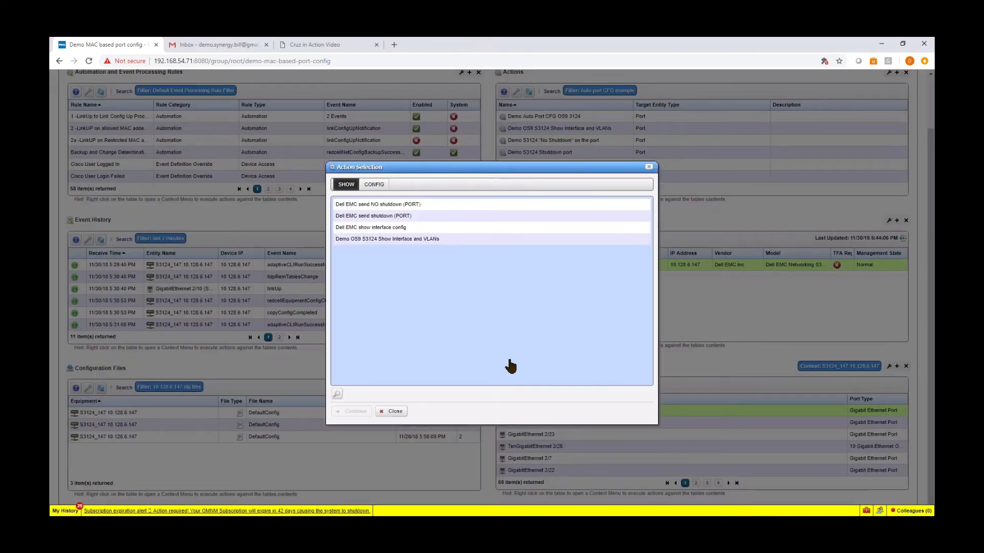
left_click(375, 185)
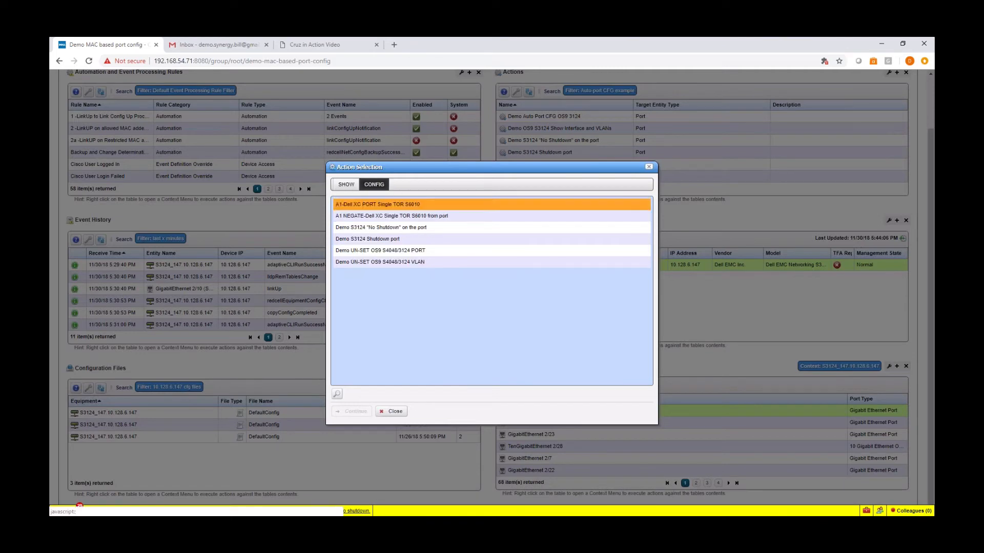
left_click(410, 231)
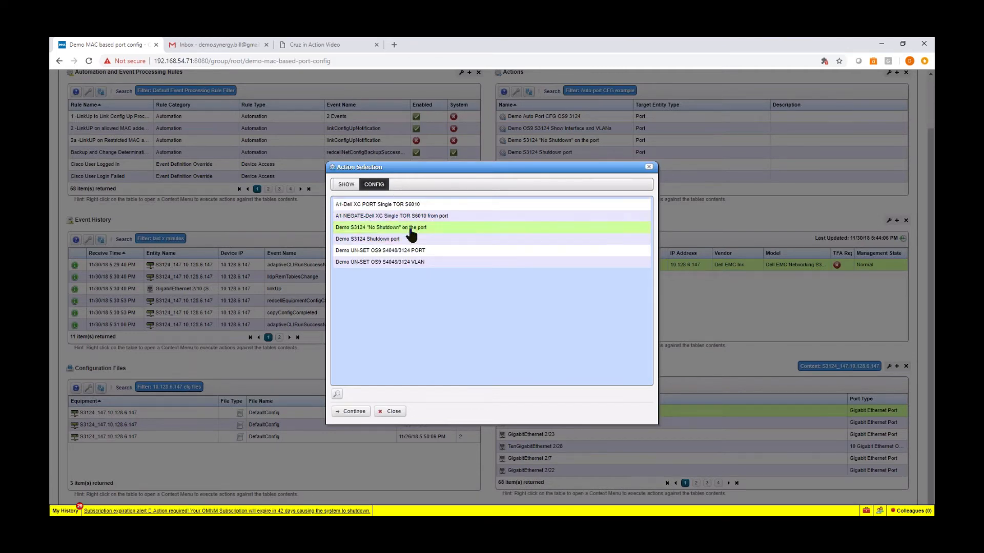
left_click(353, 411)
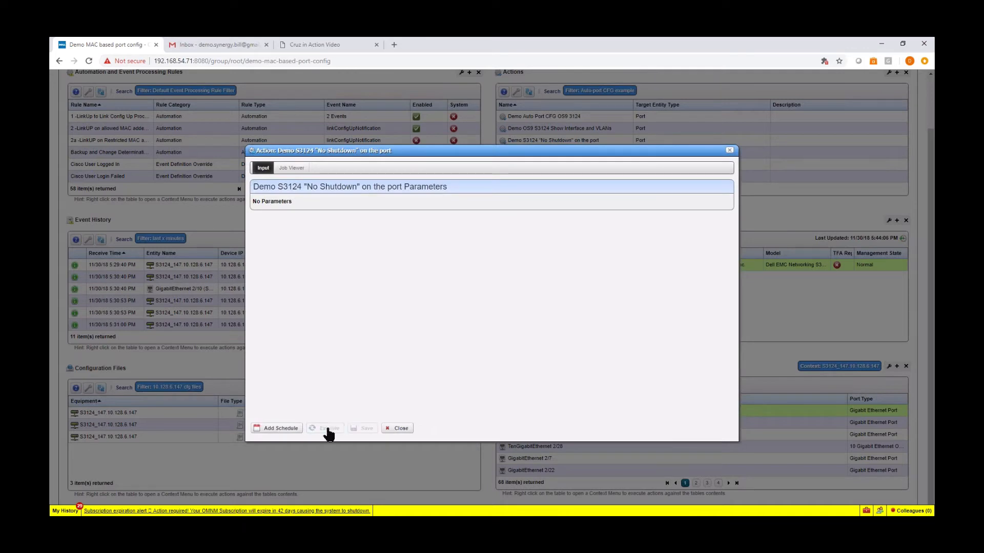
left_click(327, 429)
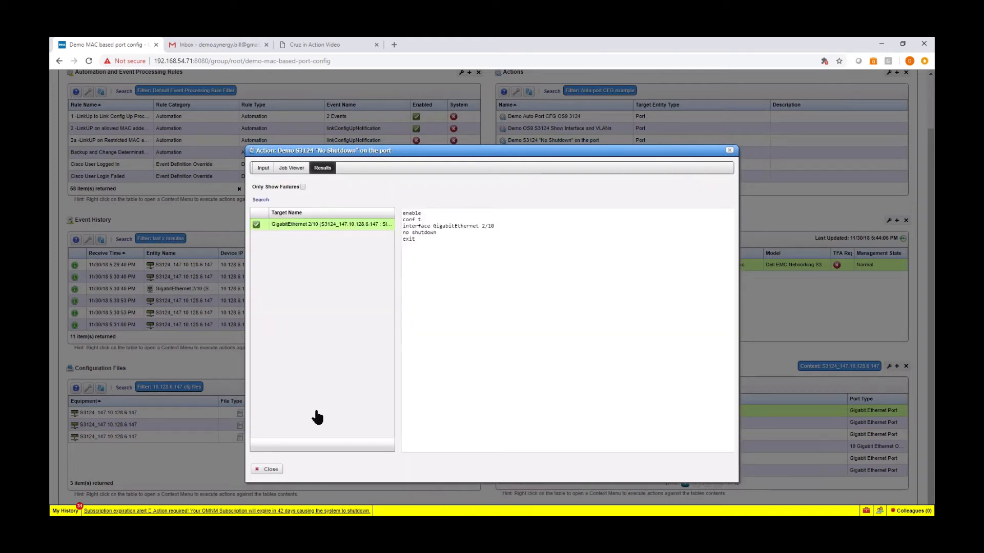
left_click(271, 469)
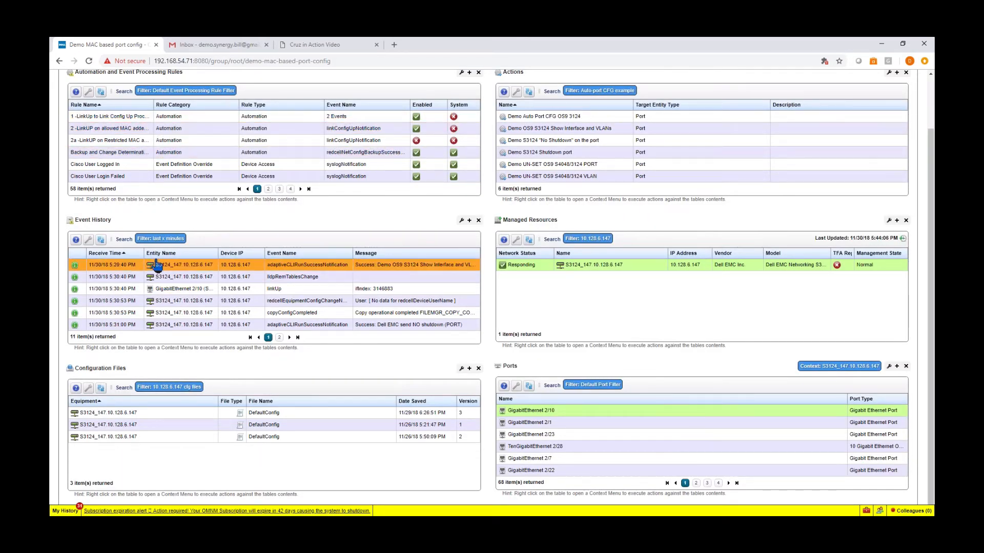
Refresh the event history, sort it by receive time in descending order, and refresh it again for new port events
left_click(101, 240)
left_click(108, 254)
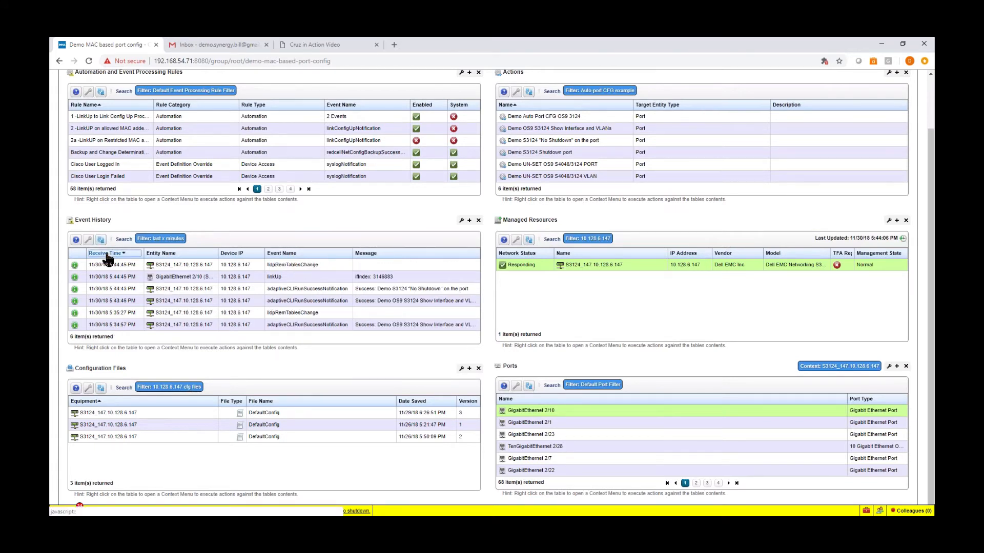
left_click(108, 253)
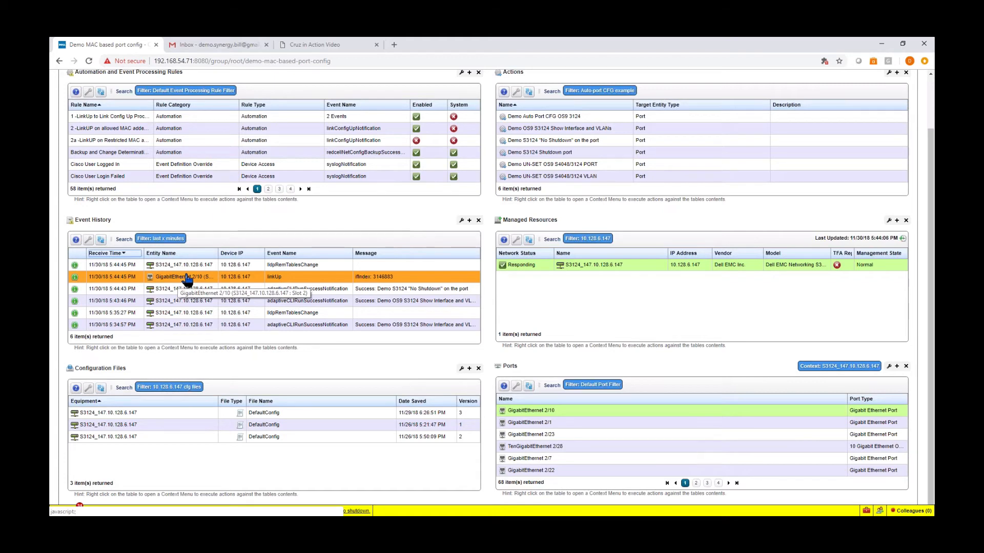
mouse_move(257, 274)
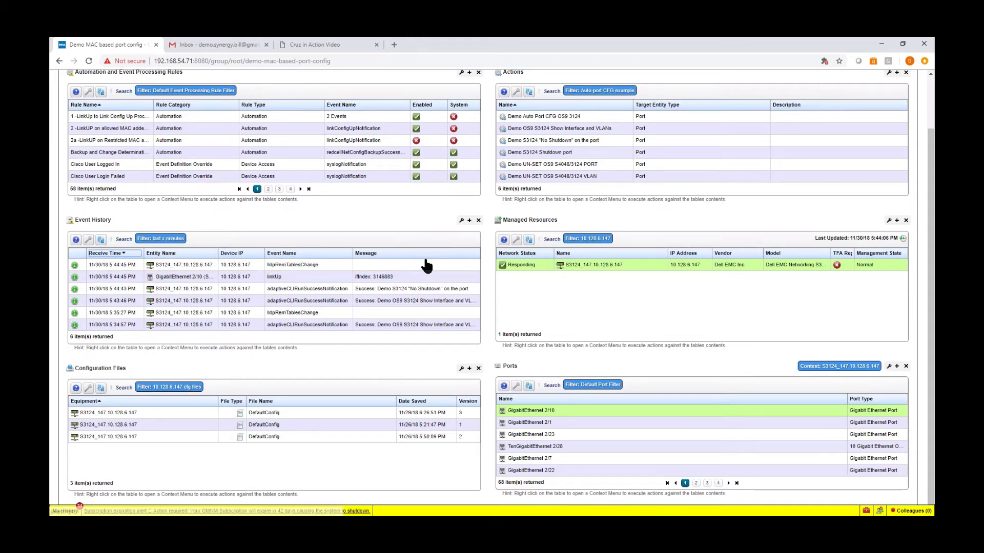
left_click(101, 240)
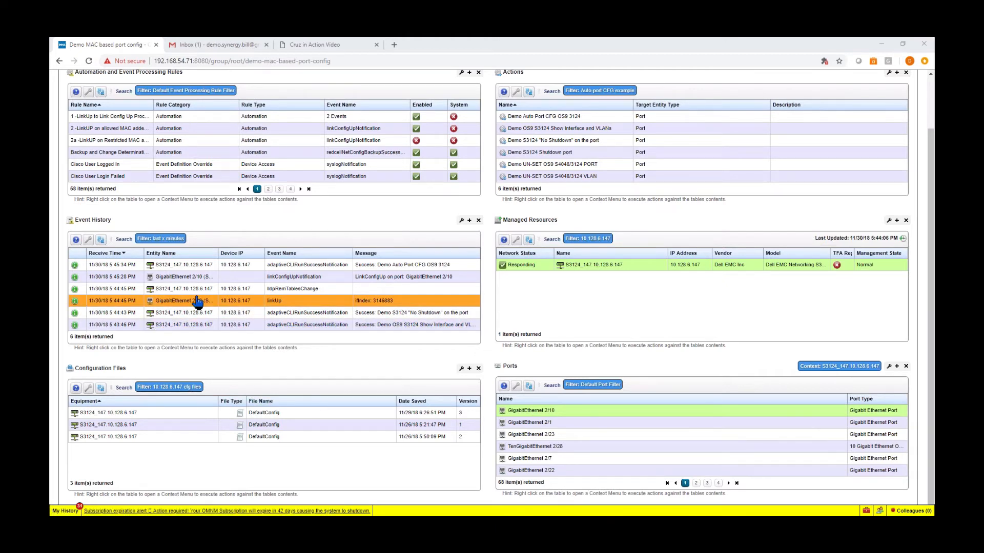
Examine the event details of linkConfigUpNotification for GigabitEthernet 2/10, including its bindings and event processing rules, and close them
right_click(291, 283)
mouse_move(307, 285)
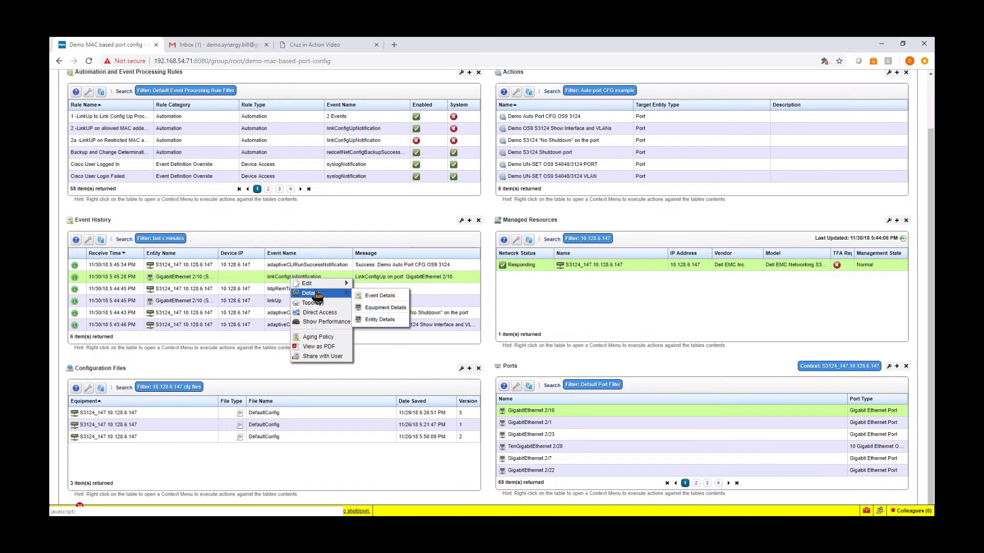
left_click(372, 297)
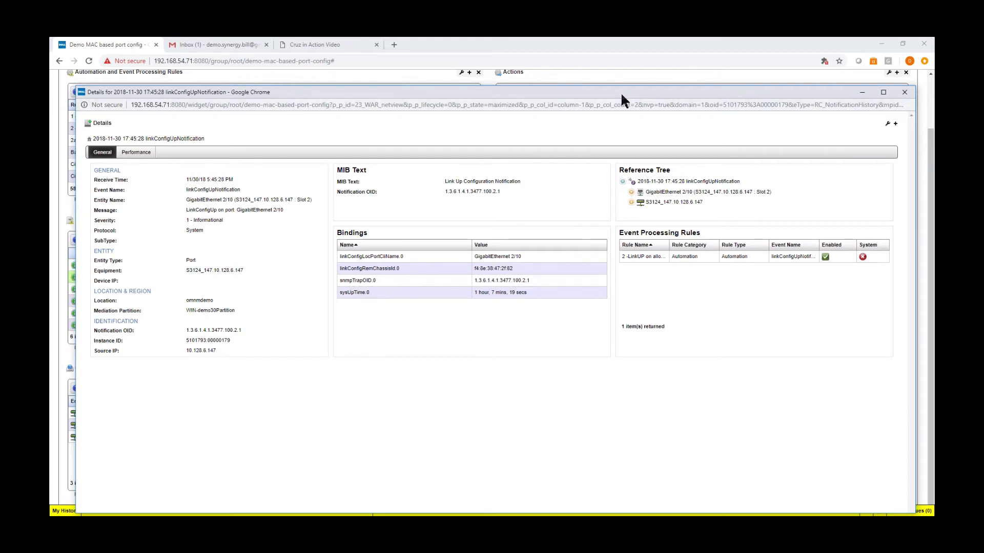
left_click_drag(620, 92, 434, 125)
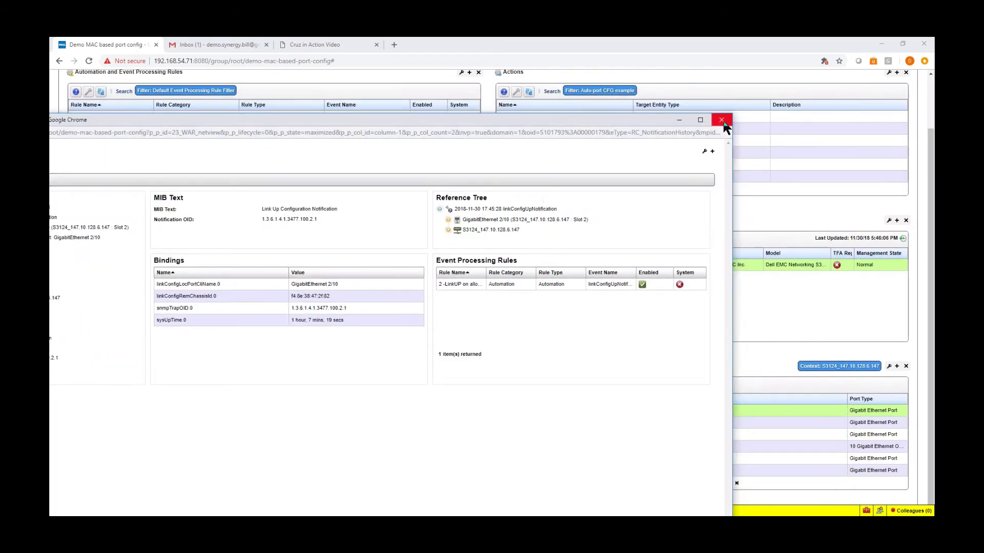
left_click(722, 120)
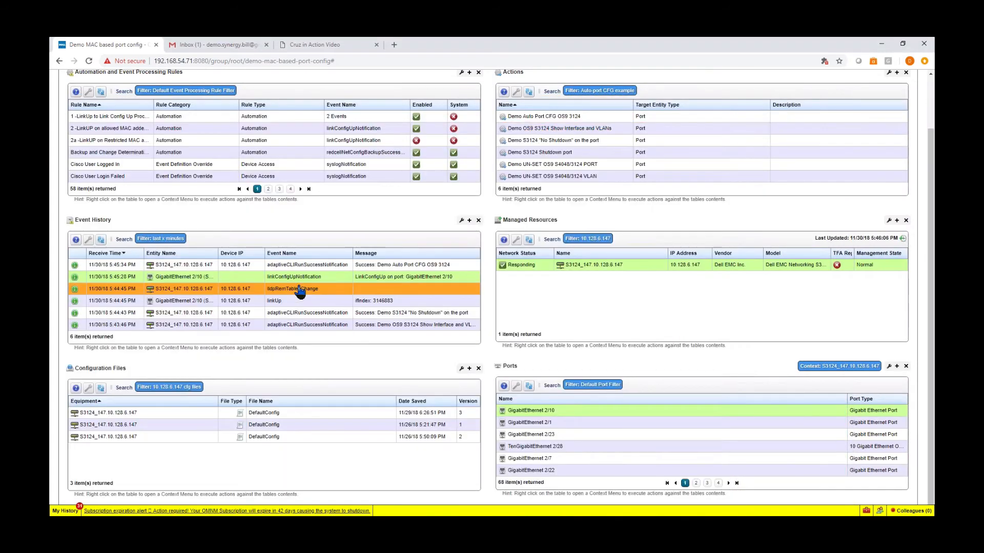
left_click(295, 279)
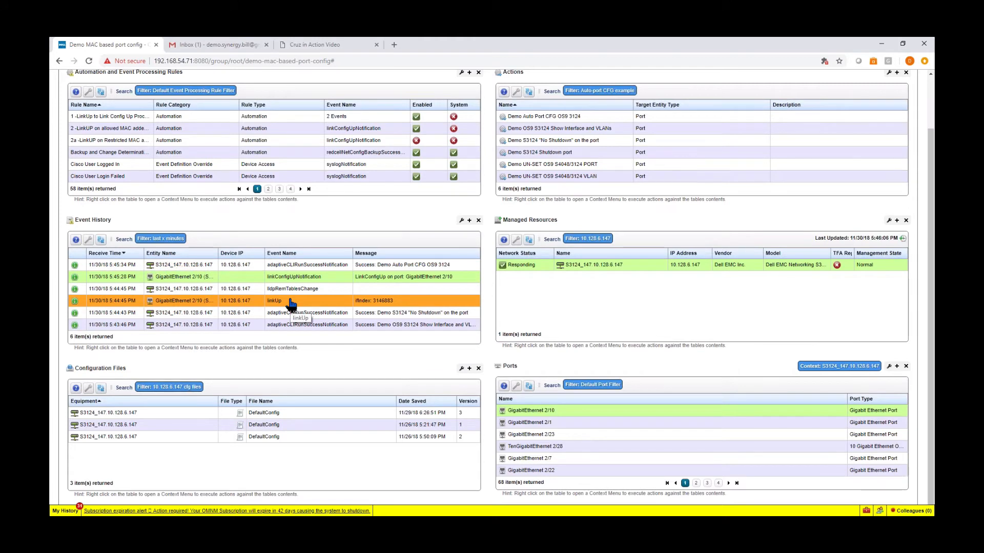
left_click(292, 278)
Execute the "Demo OS9 S3124 Show Interface and VLANs" action again on port GigabitEthernet 2/10 with Vlan ID 4005
right_click(538, 411)
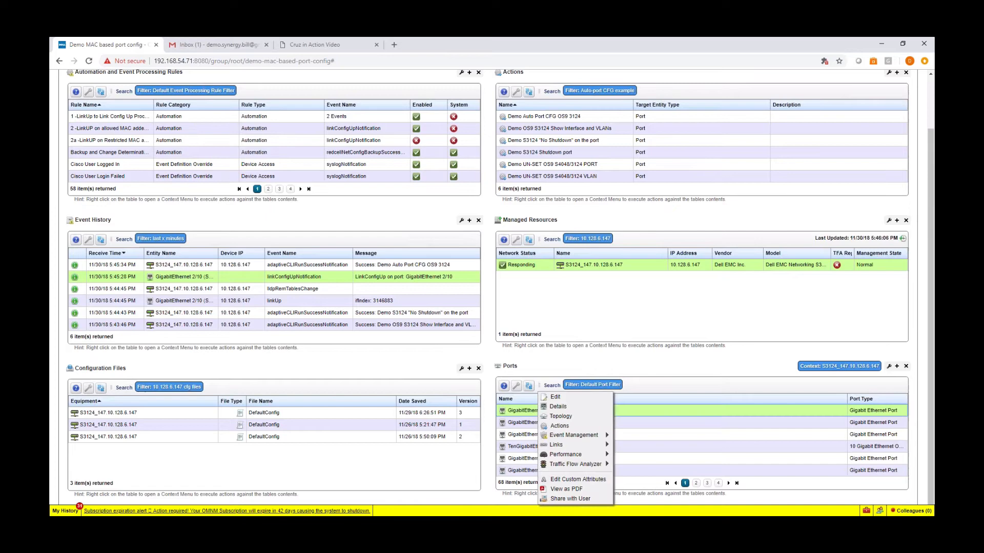
left_click(560, 426)
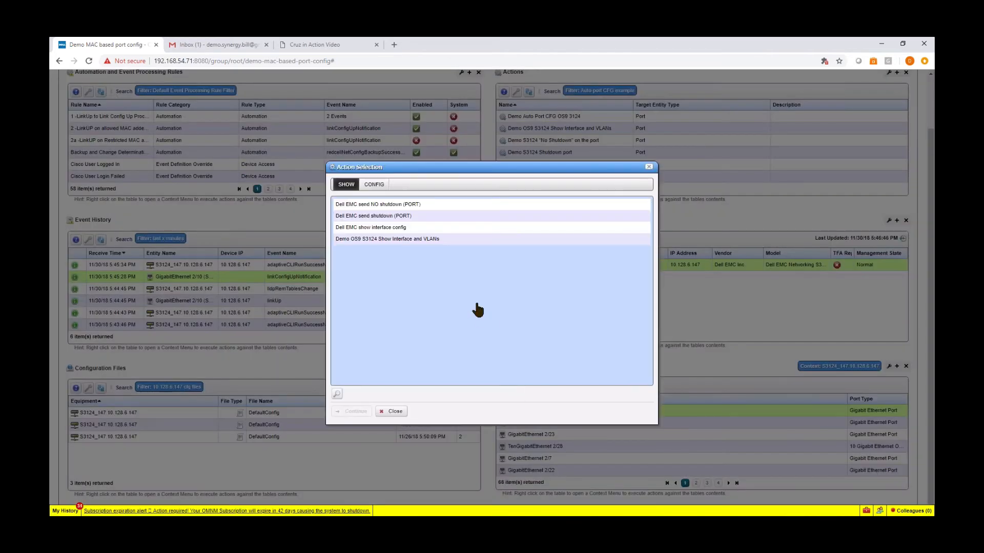
left_click(387, 244)
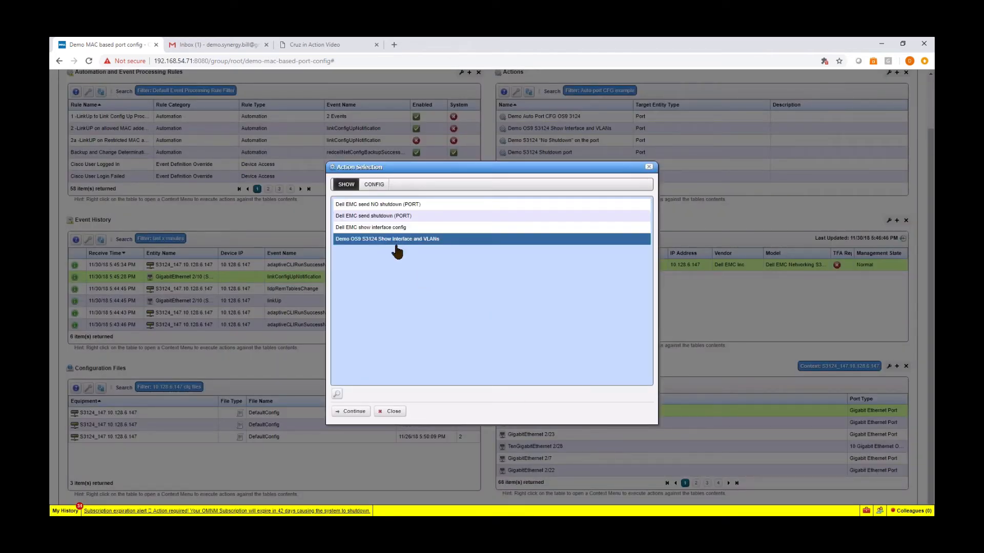
left_click(356, 412)
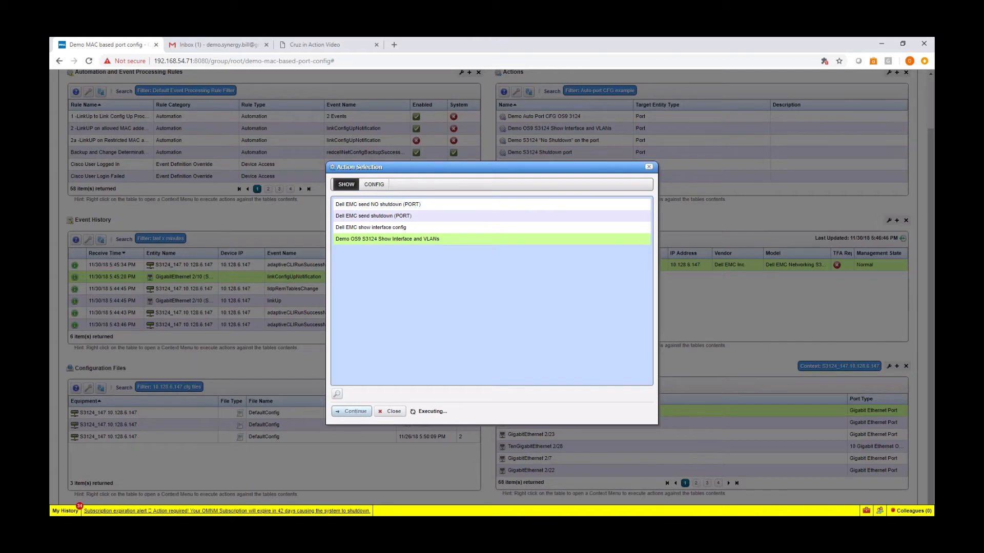
left_click(529, 202)
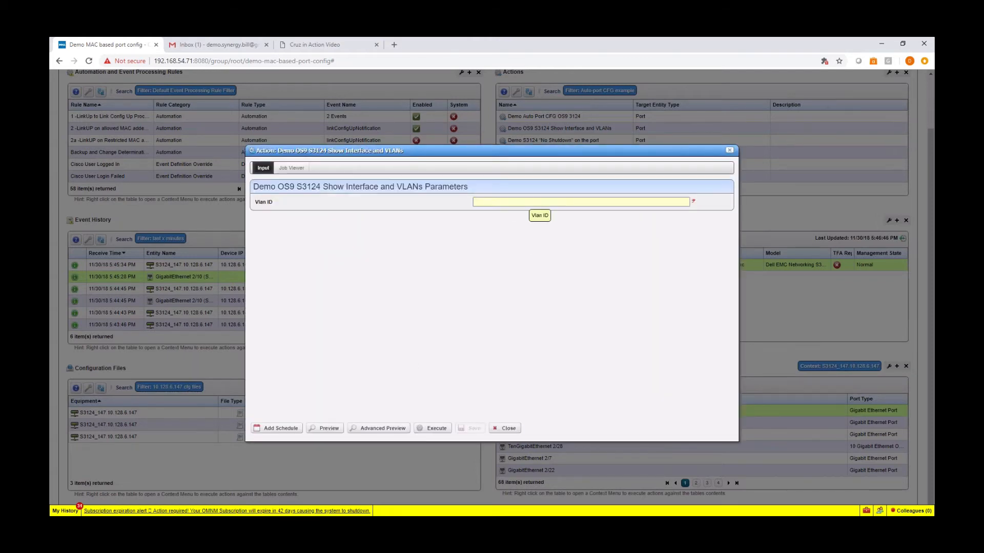
type("4005")
left_click(502, 234)
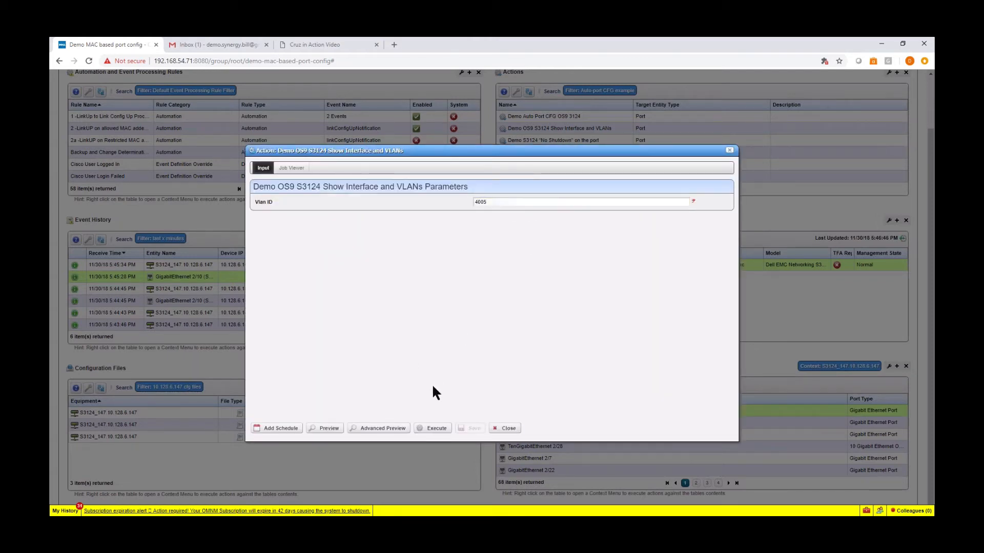
left_click(428, 429)
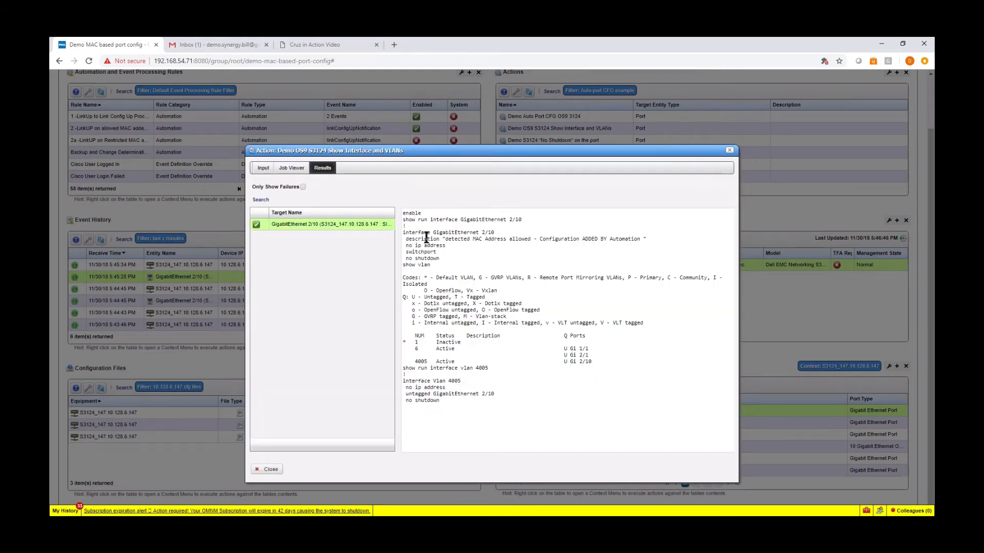
Examine the port's description and switchport lines, the VLAN 4005 entry and its untagged interface in the results, and close them
left_click_drag(409, 233, 496, 232)
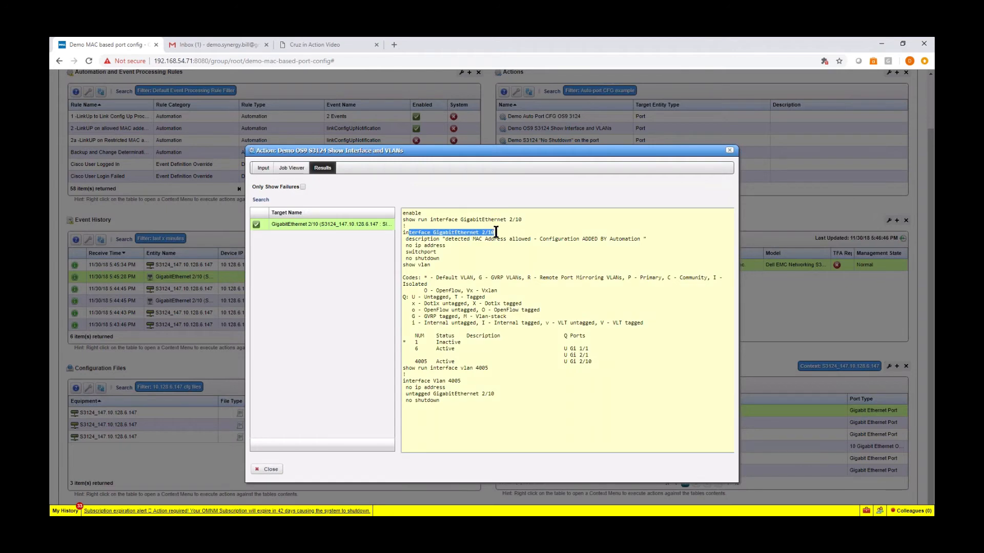
left_click(434, 240)
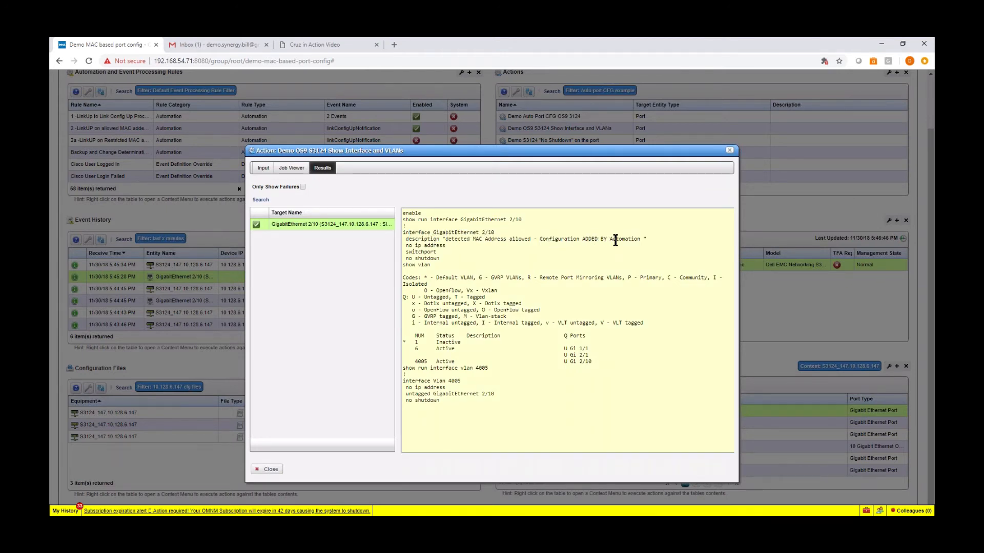
left_click_drag(439, 259, 403, 213)
left_click_drag(412, 362, 489, 368)
left_click_drag(405, 388, 471, 402)
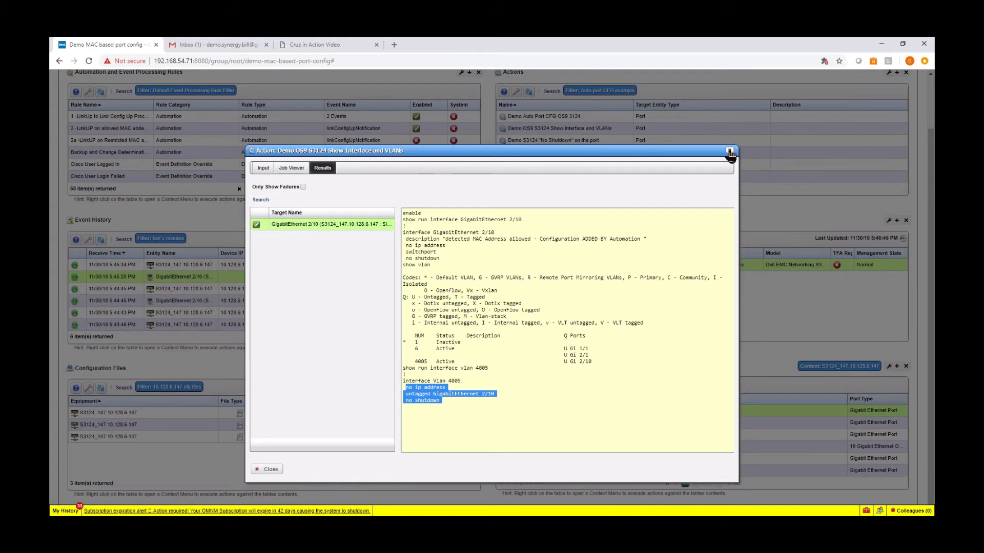
left_click(729, 151)
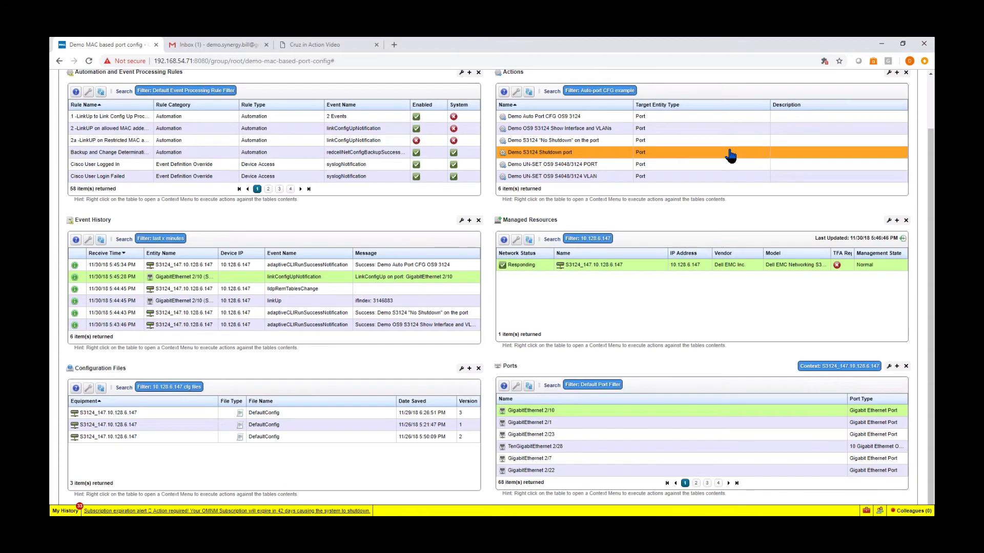
Back up the running configuration of the S3124_147 switch with the file name DefaultConfig and close the backup dialog
left_click(610, 266)
right_click(610, 267)
mouse_move(675, 354)
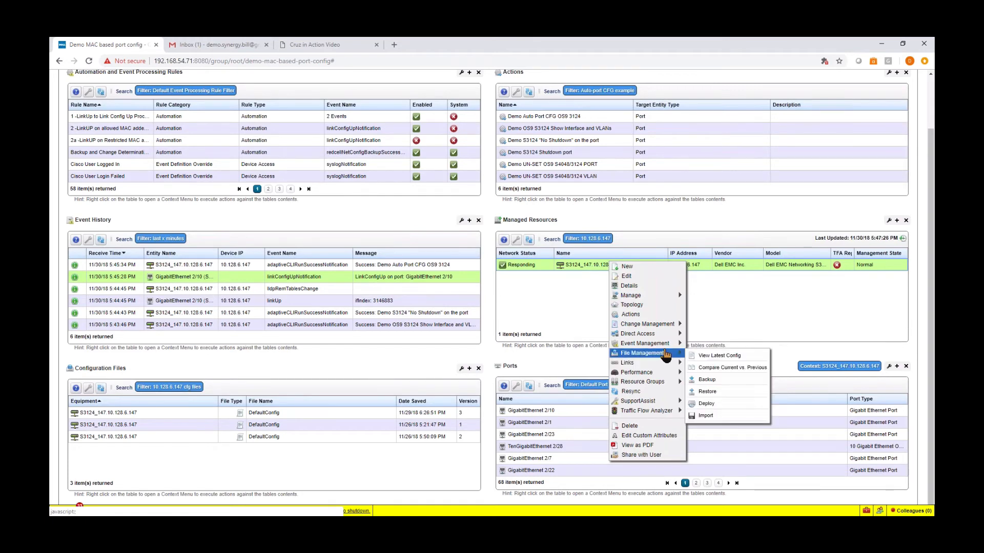
left_click(707, 379)
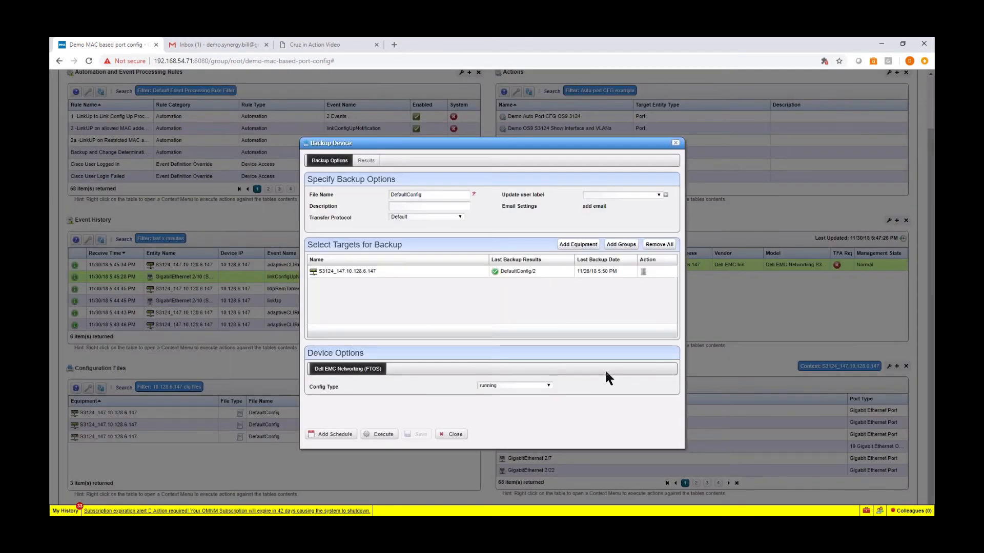
left_click(385, 436)
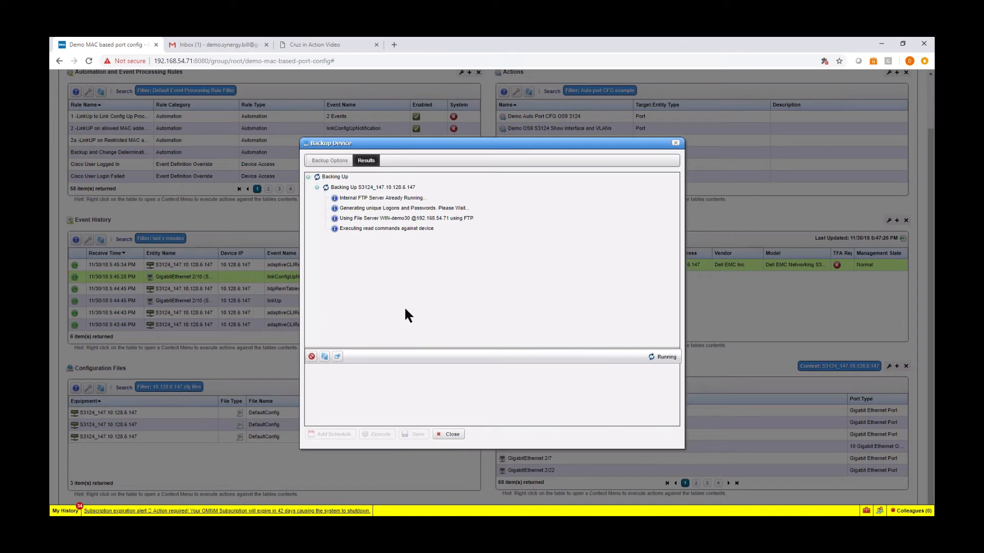
left_click(453, 434)
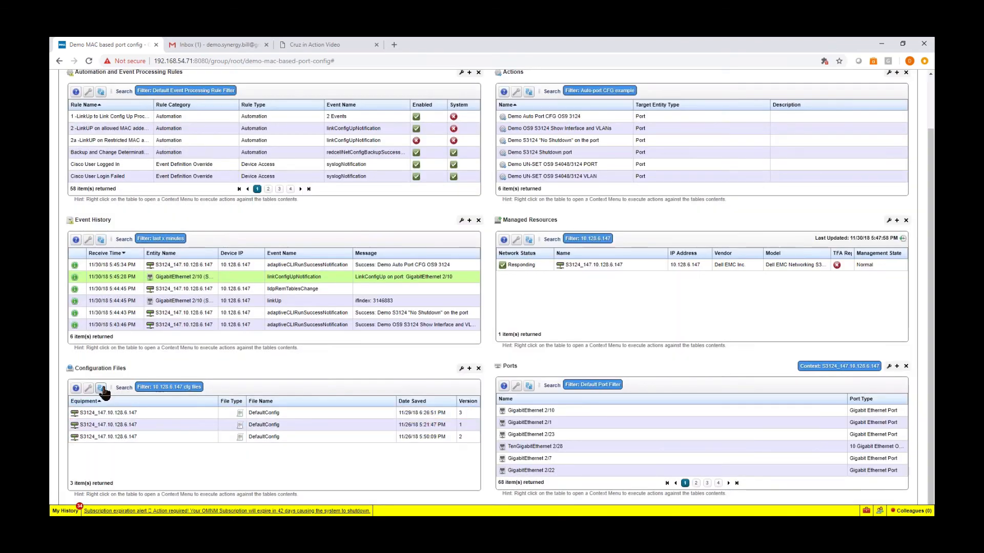
Refresh the configuration files and compare DefaultConfig version 4 with version 3
left_click(101, 389)
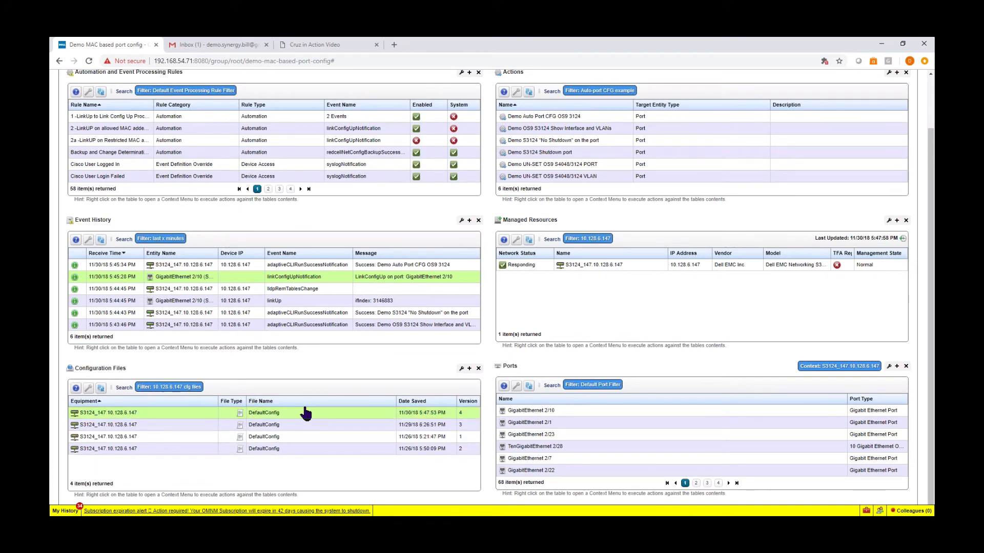
left_click(305, 426)
right_click(305, 431)
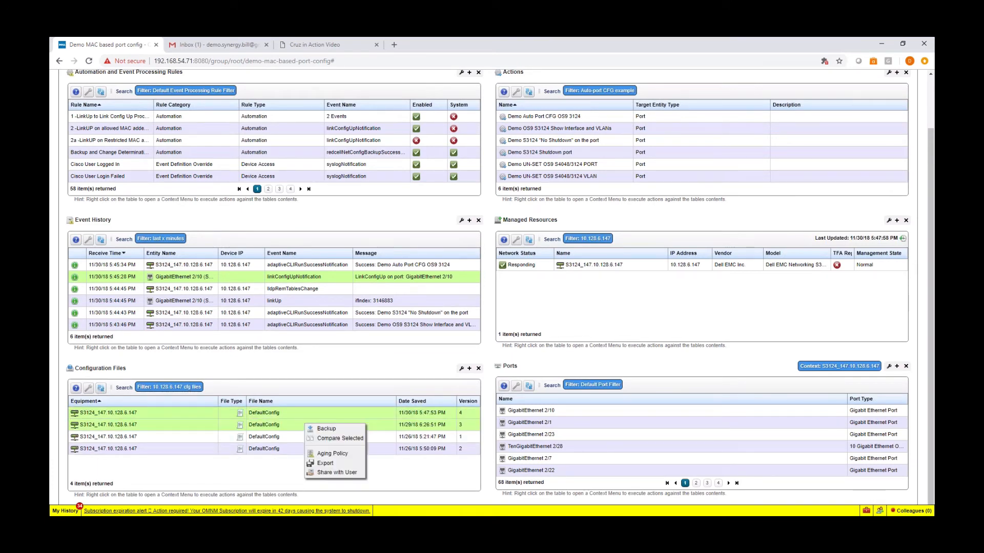
left_click(332, 439)
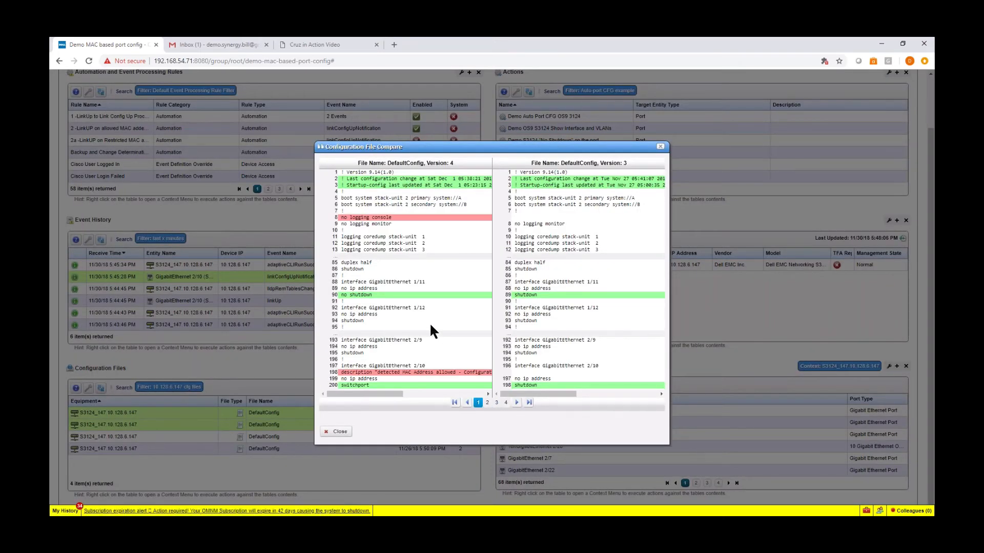
Review the differences between DefaultConfig versions 4 and 3 across all comparison pages, including the VLAN 4005 entry, and close the comparison
left_click(517, 403)
left_click(518, 403)
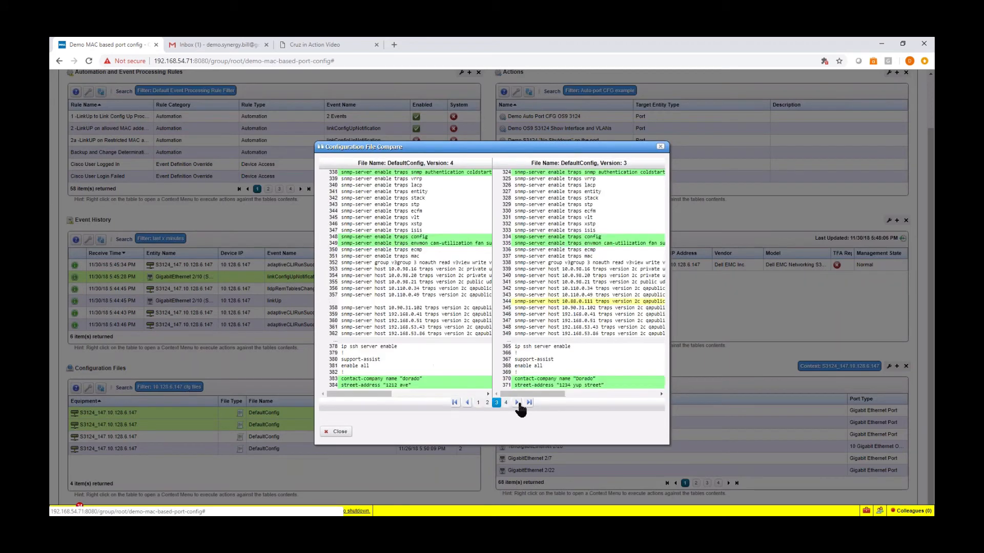
left_click(517, 403)
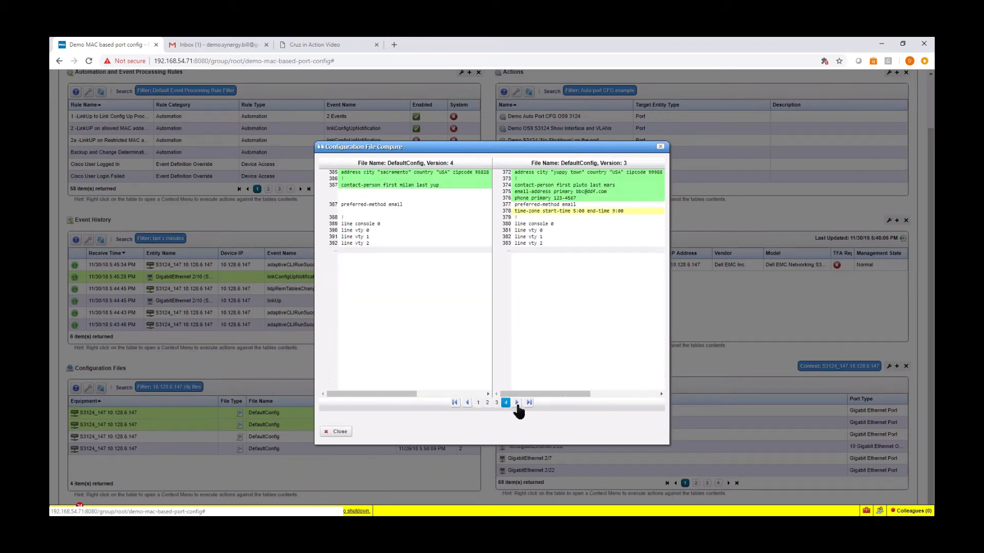
left_click(466, 403)
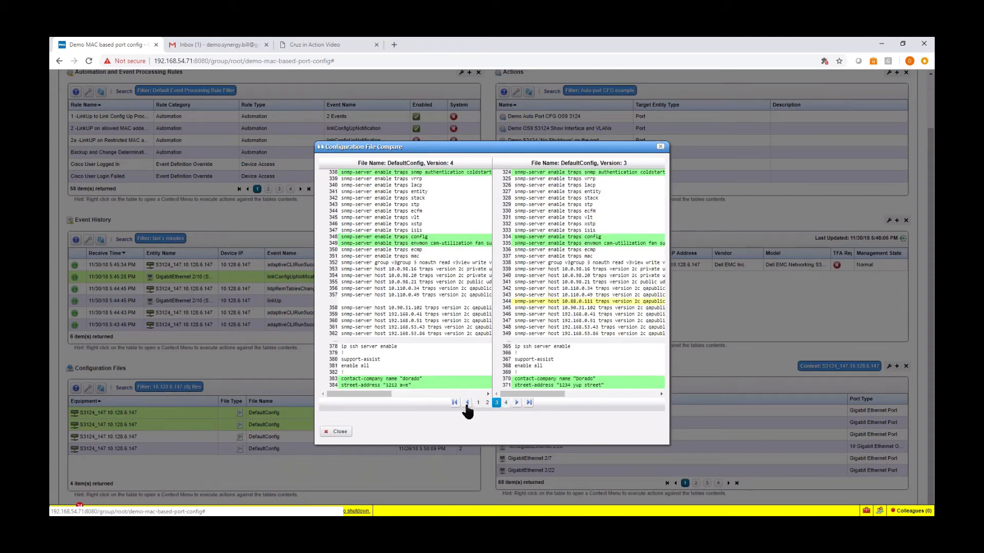
left_click(466, 404)
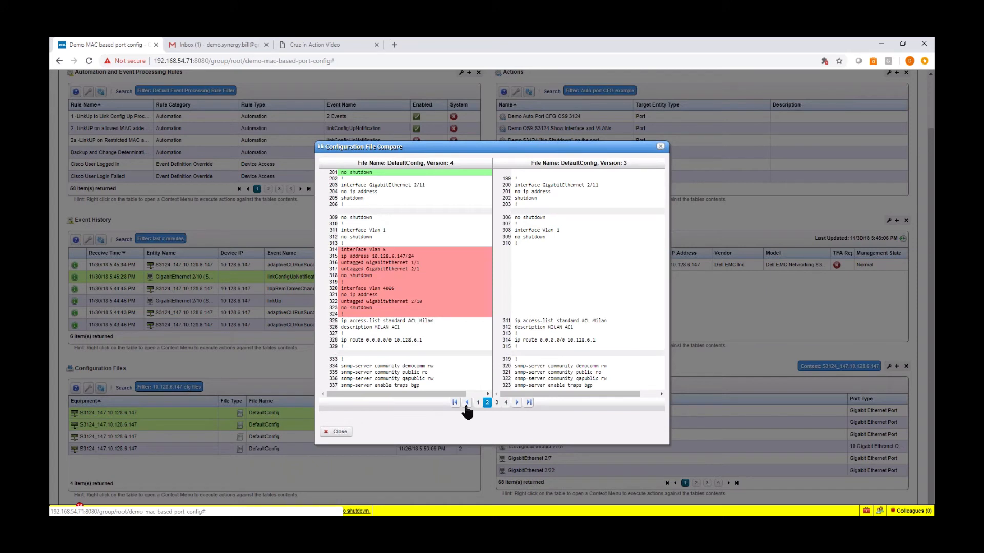
left_click(467, 404)
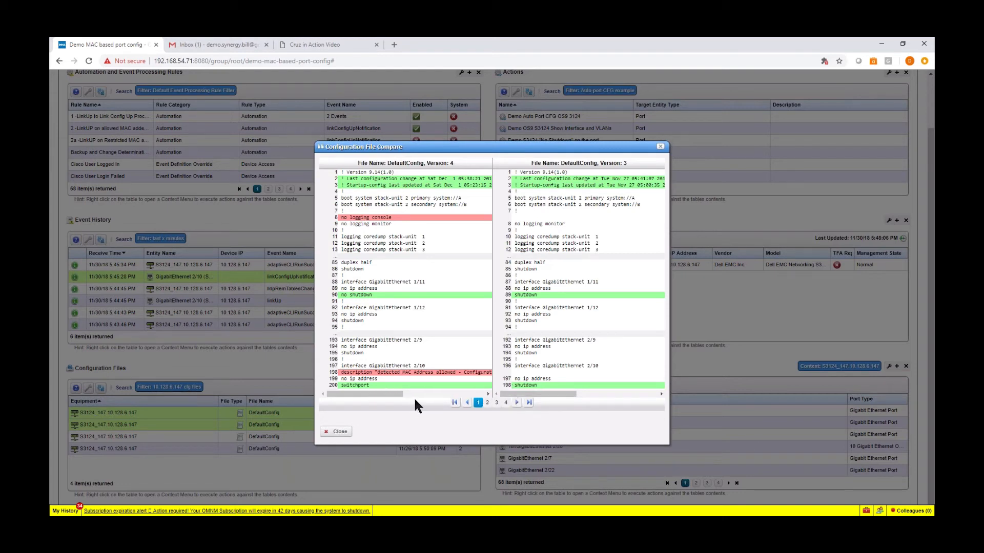
left_click(337, 432)
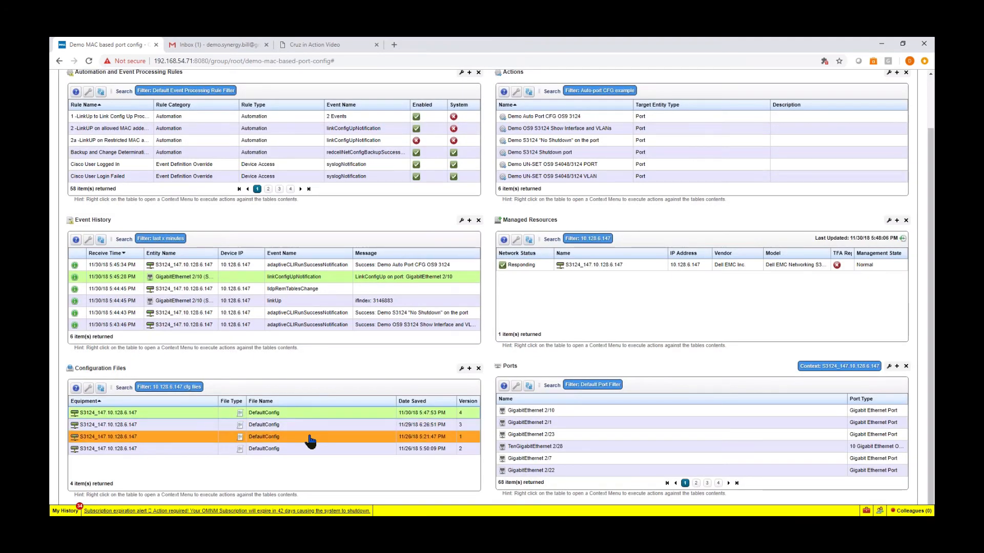
Compare DefaultConfig version 4 with version 1 in the configuration files
left_click(310, 438)
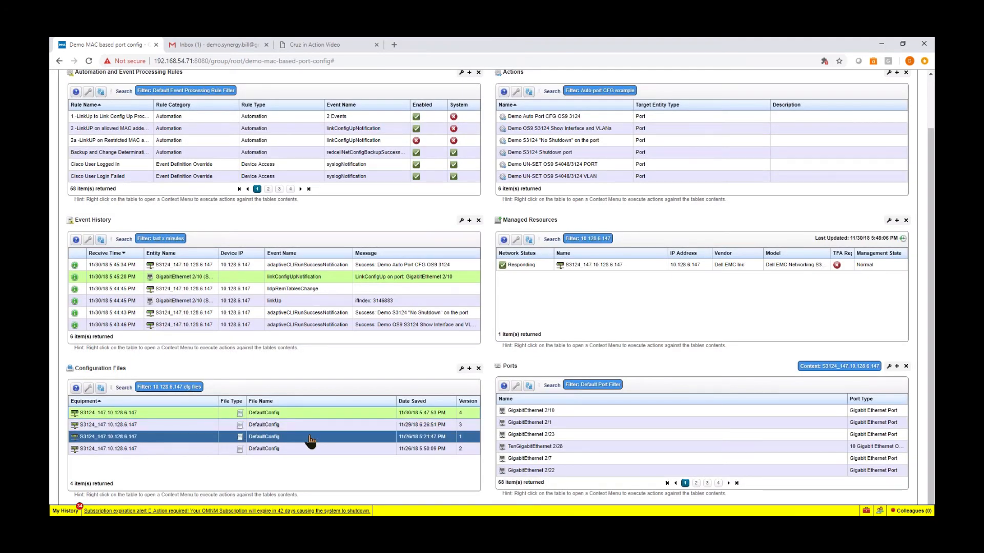
right_click(310, 440)
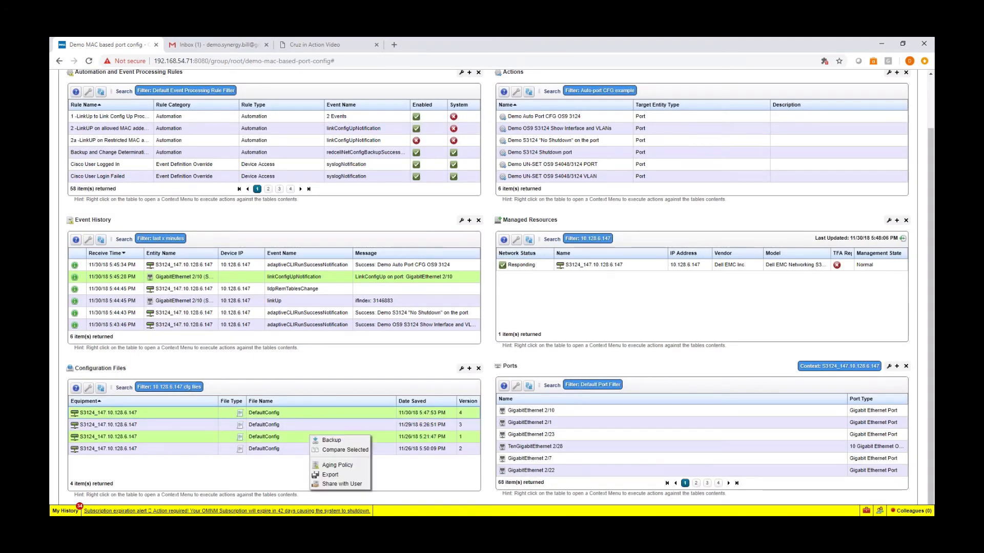
left_click(329, 451)
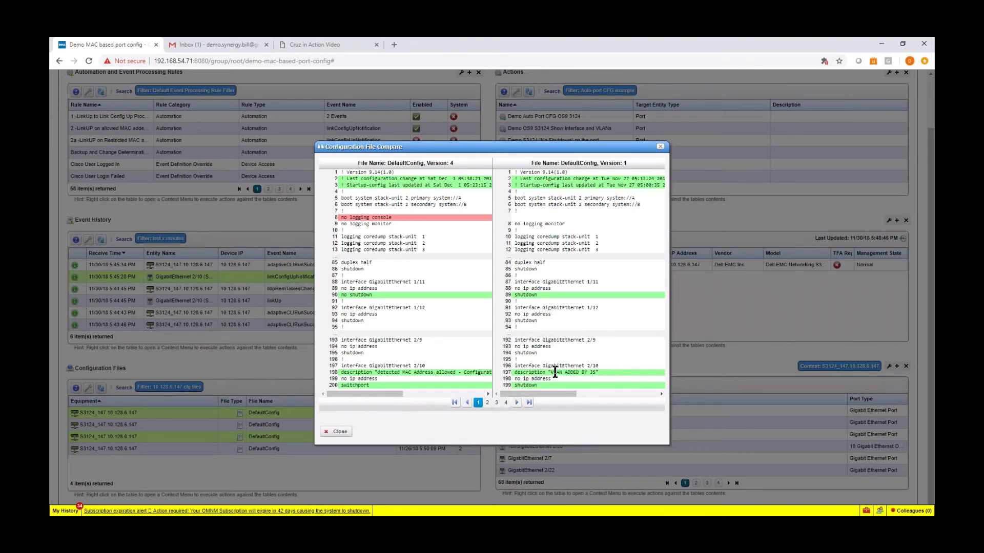
Examine the GigabitEthernet 2/10 description and VLAN interface differences between versions 4 and 1 across the comparison pages, and close the comparison
mouse_move(391, 394)
left_mouse_down()
mouse_move(411, 393)
mouse_move(377, 395)
left_mouse_up()
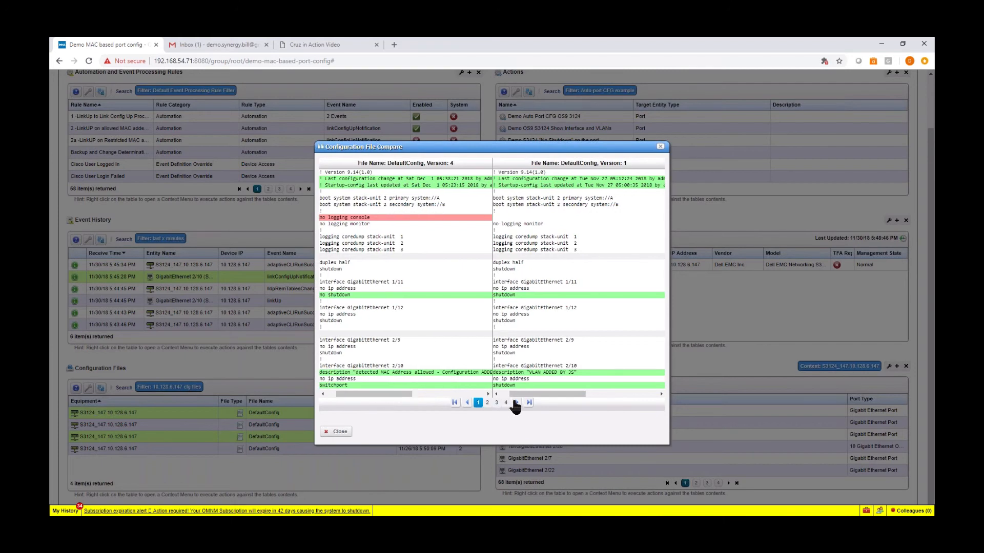
left_click(517, 403)
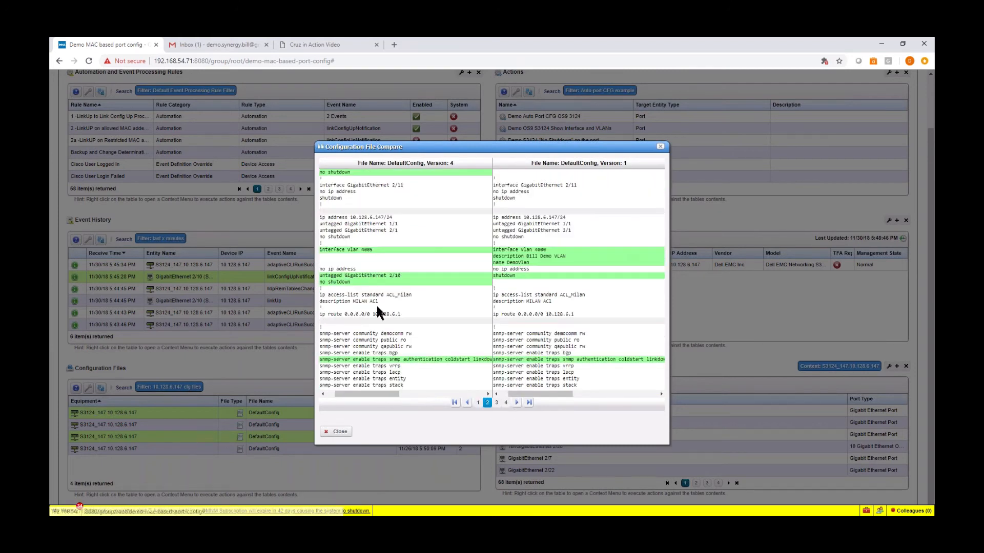
left_click_drag(370, 394, 361, 394)
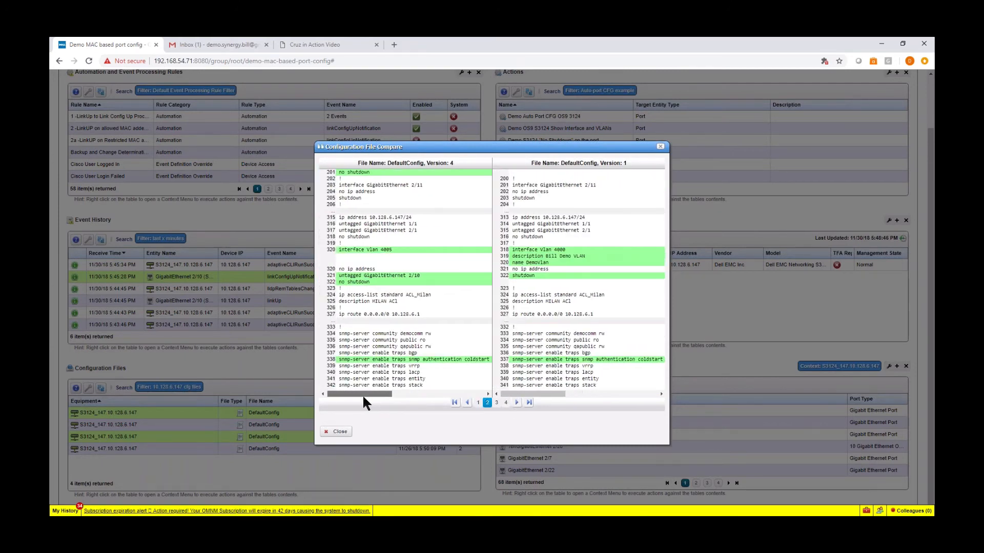
left_click(517, 402)
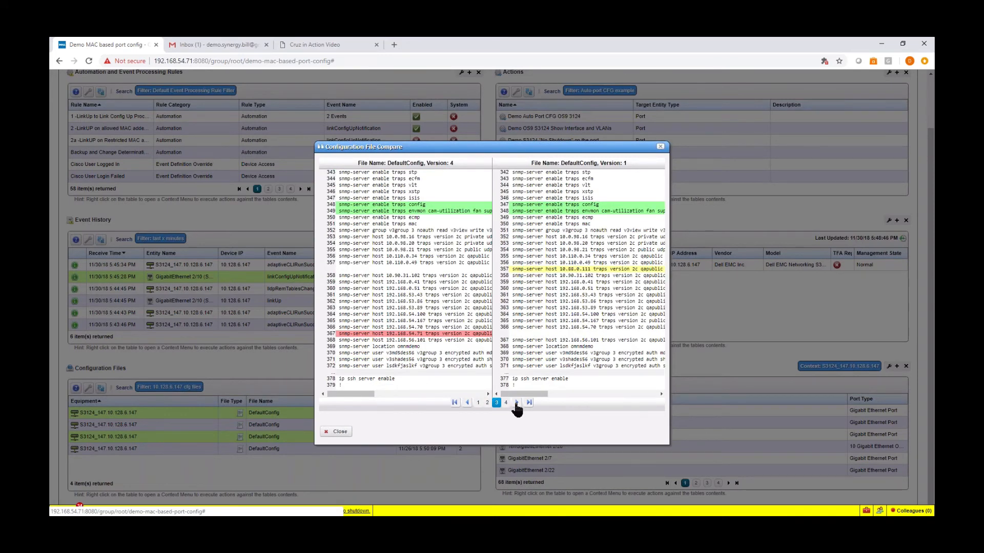
left_click(516, 403)
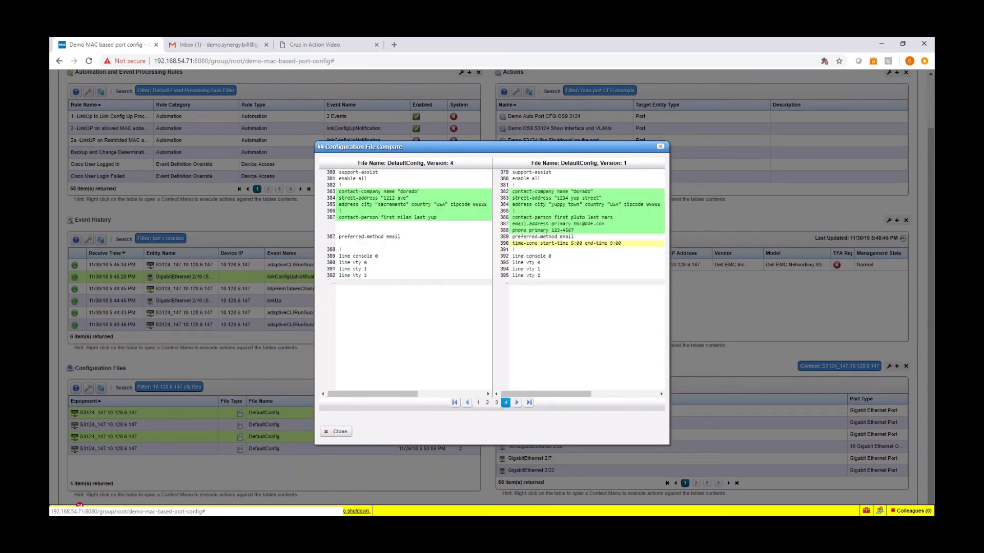
left_click(466, 402)
left_click(467, 402)
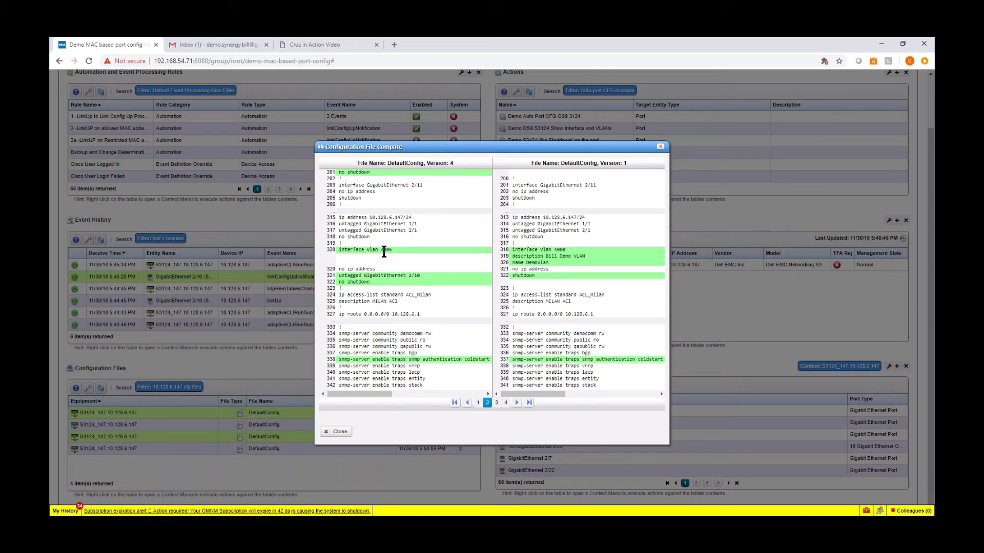
left_click(340, 432)
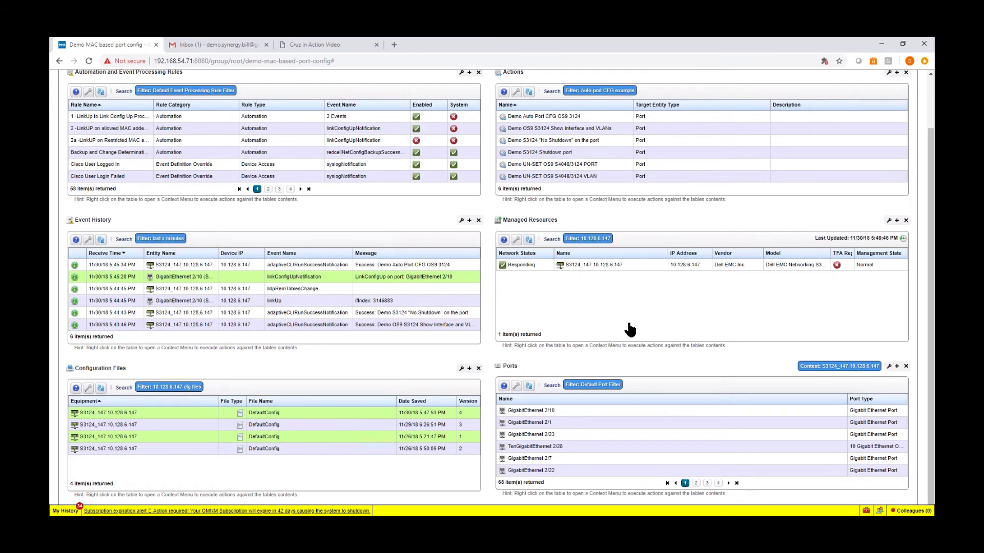
Disable the event processing rule "2 -LinkUP on allowed MAC addess - add VLAN CFG to the PORT" and save it
right_click(104, 129)
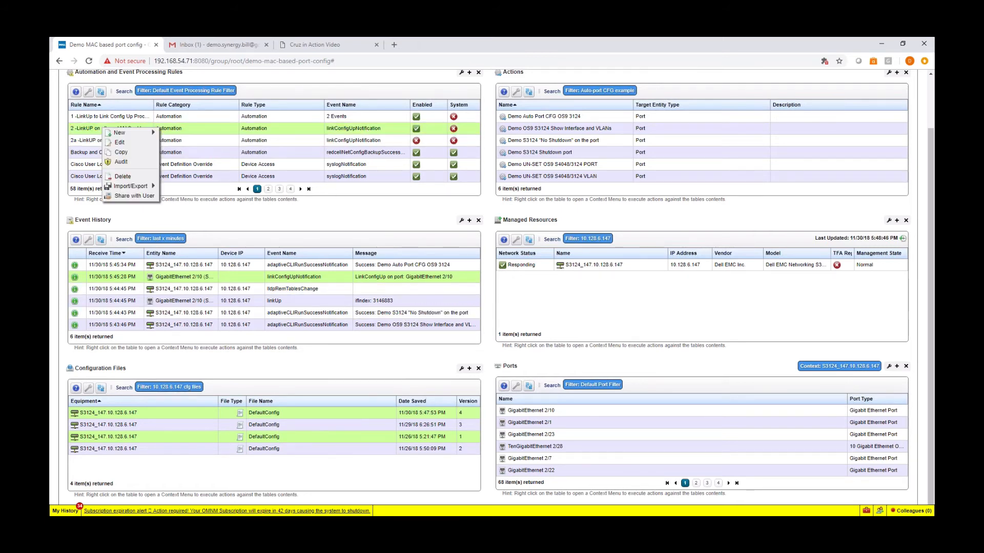
left_click(114, 129)
right_click(115, 130)
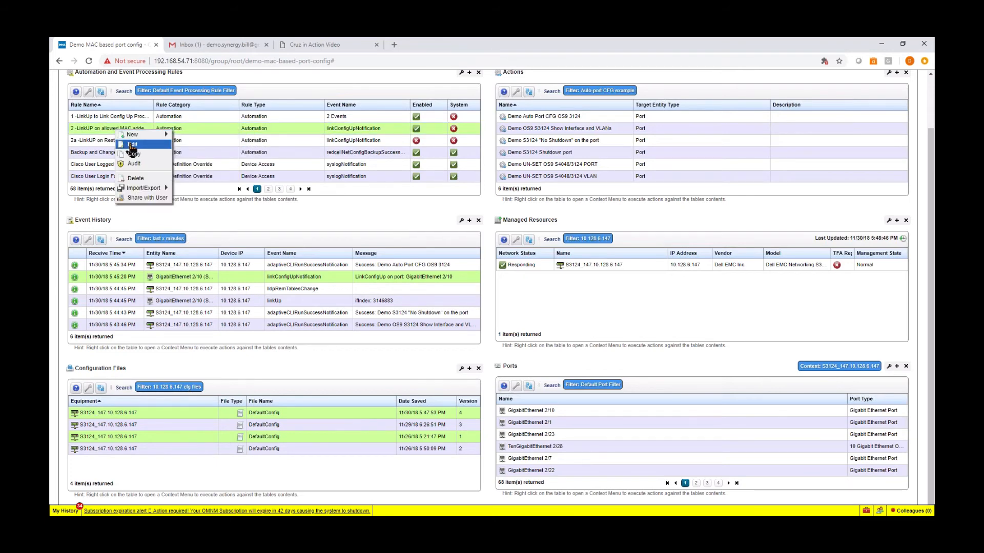
left_click(133, 146)
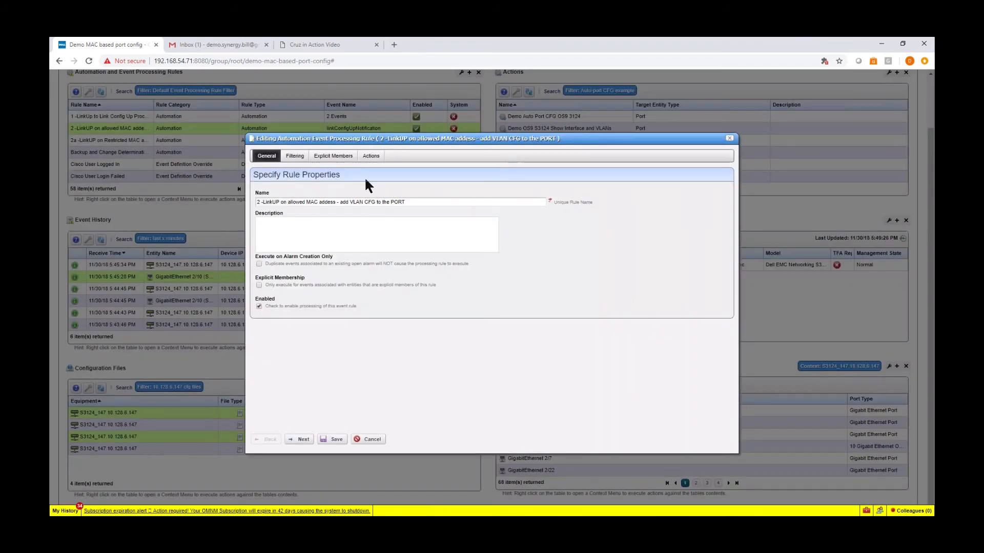
left_click(259, 306)
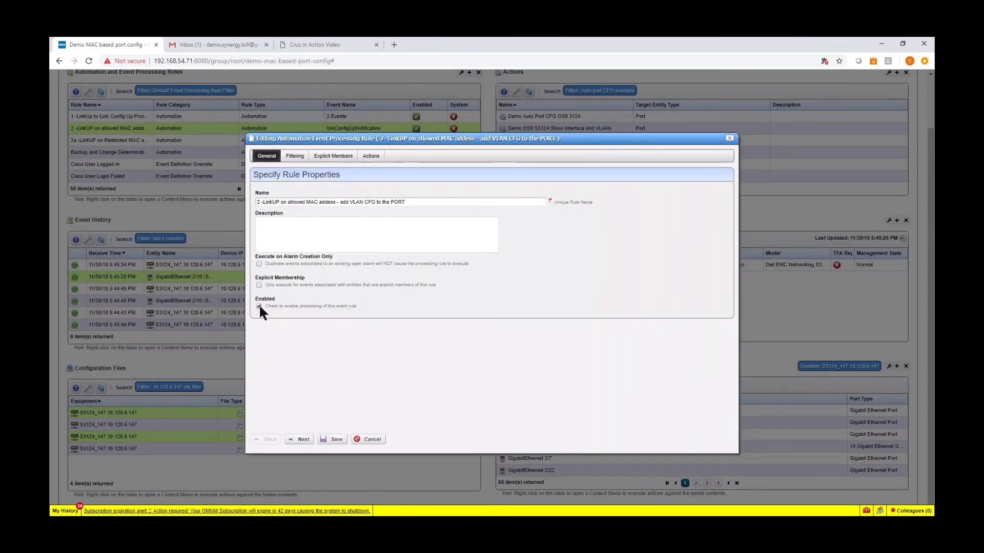
left_click(332, 440)
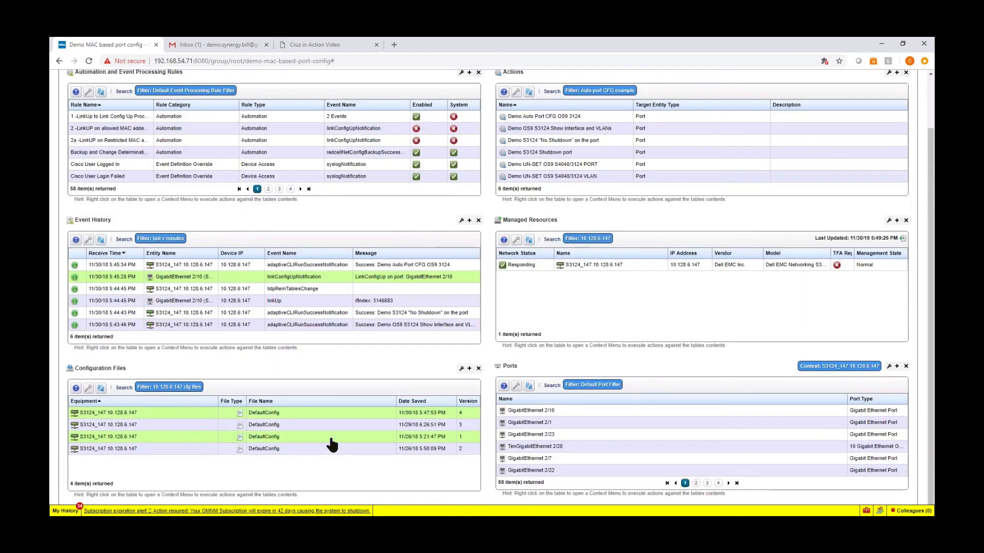
Execute the "Demo UN-SET OS9 S4048/3124 VLAN" action on port GigabitEthernet 2/10 with VLAN ID 4005 and close the results
left_click(599, 268)
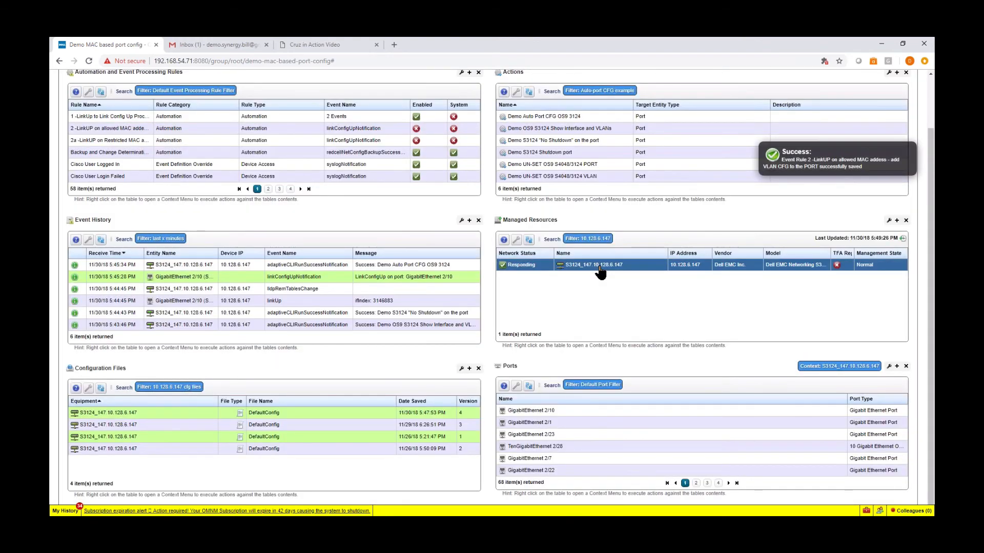
left_click(553, 411)
right_click(550, 411)
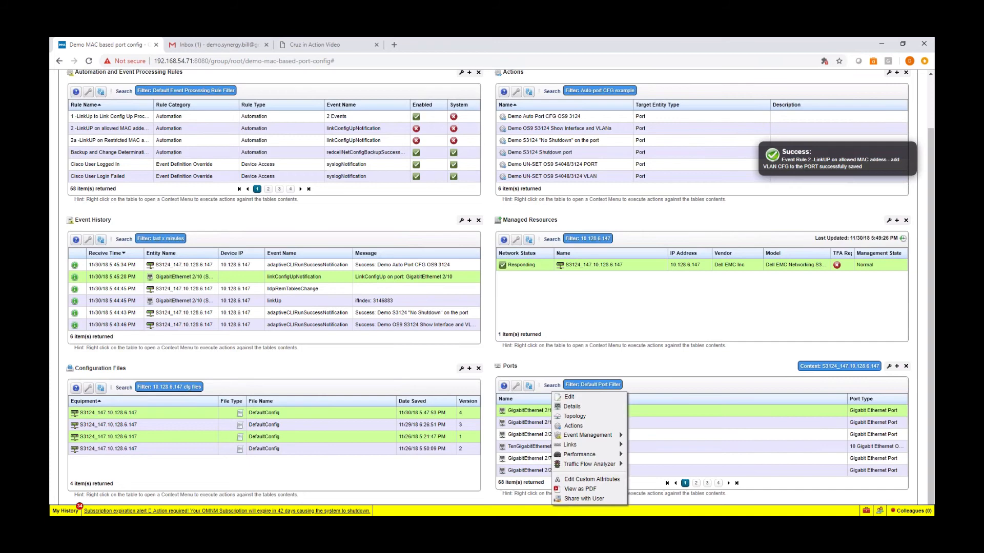
left_click(580, 426)
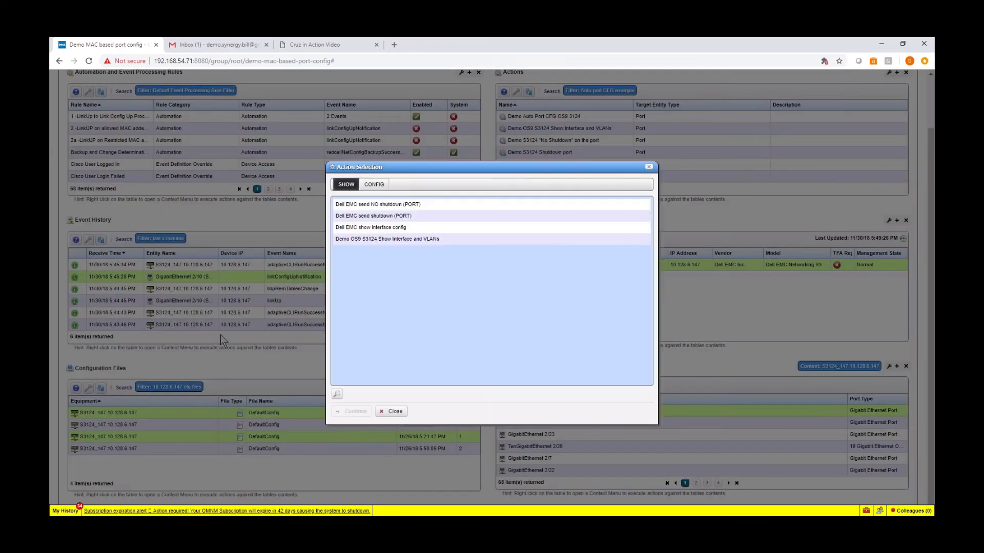
left_click(374, 185)
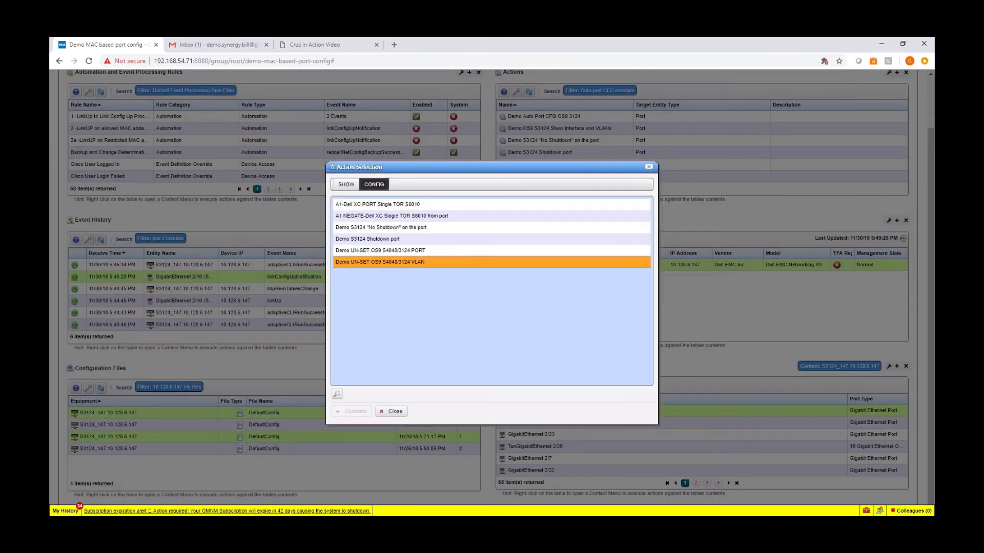
right_click(391, 263)
left_click(383, 261)
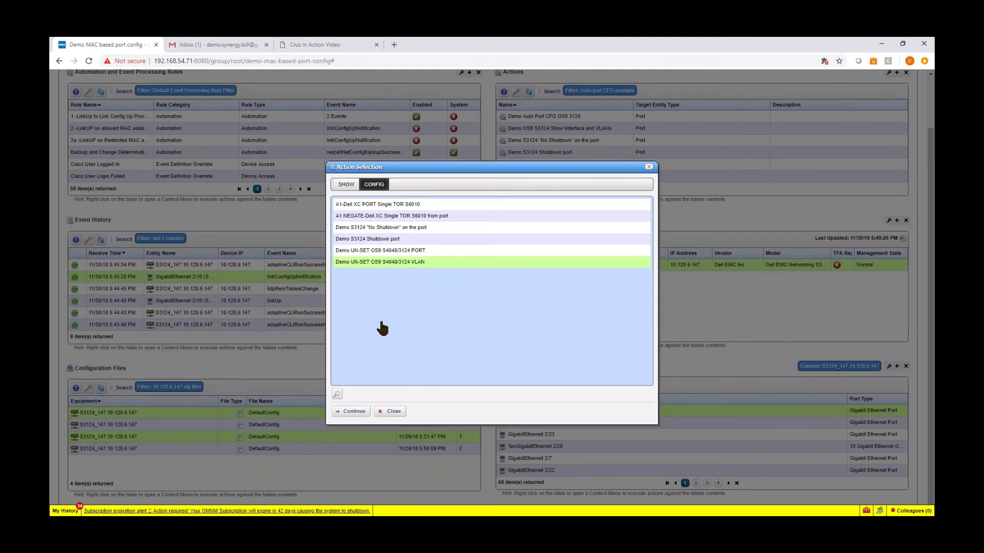
left_click(349, 413)
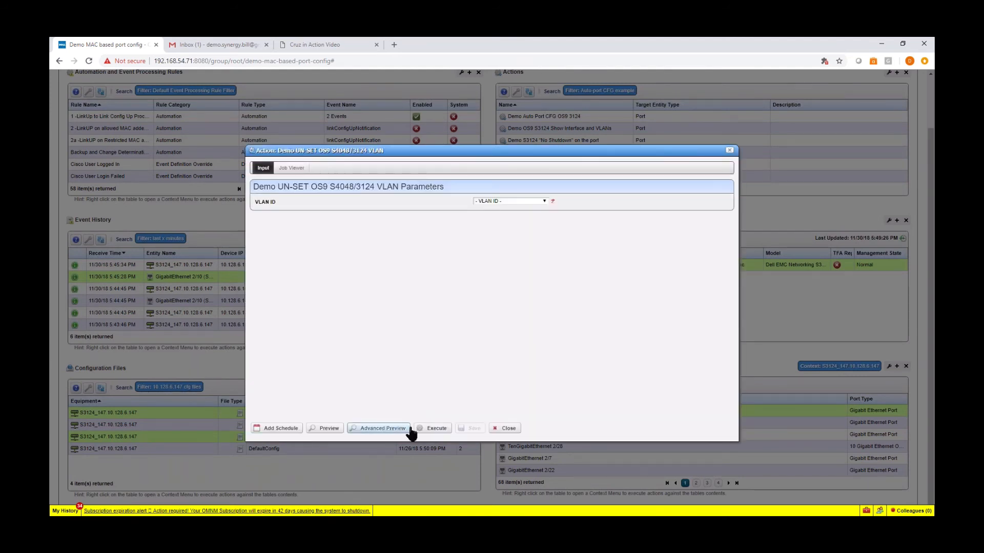
left_click(503, 201)
left_click(489, 240)
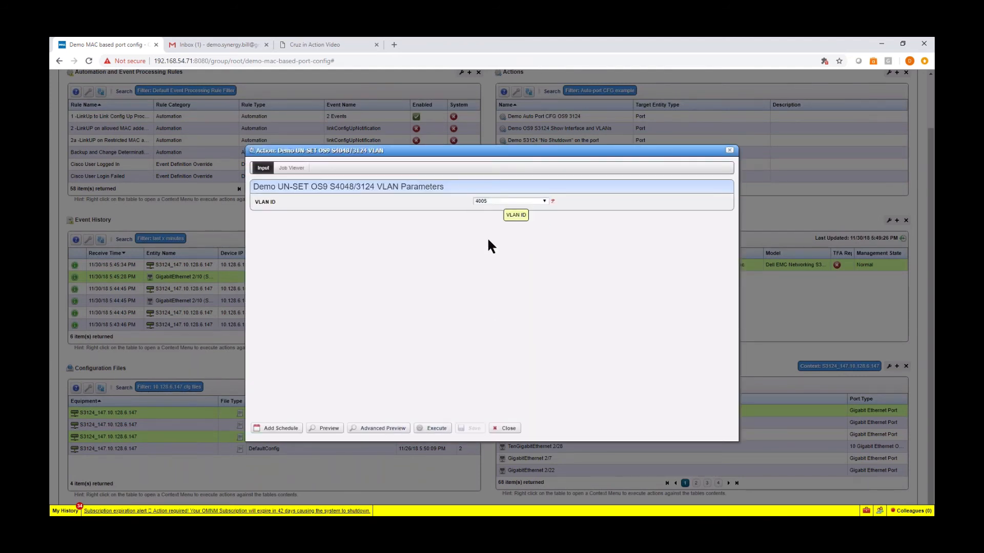
left_click(433, 428)
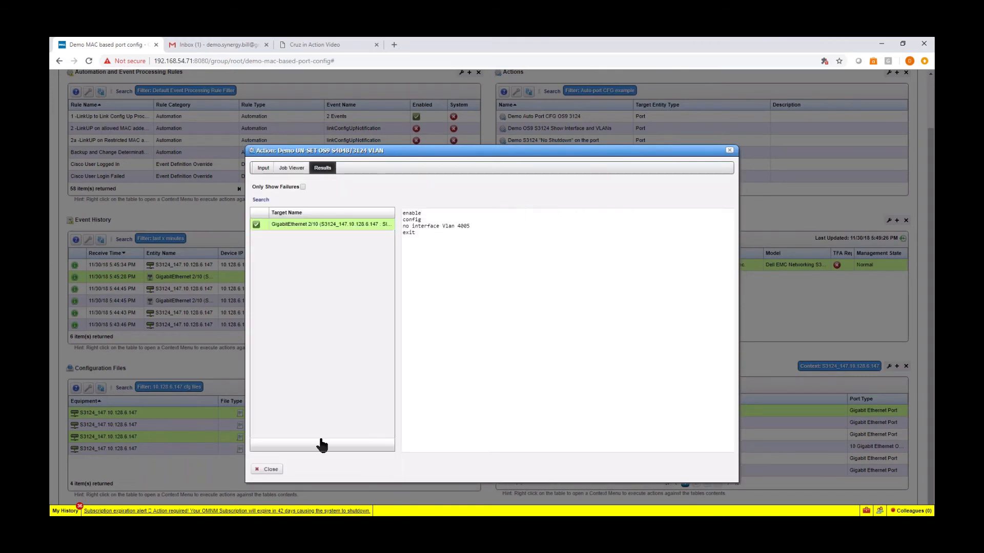
left_click(267, 470)
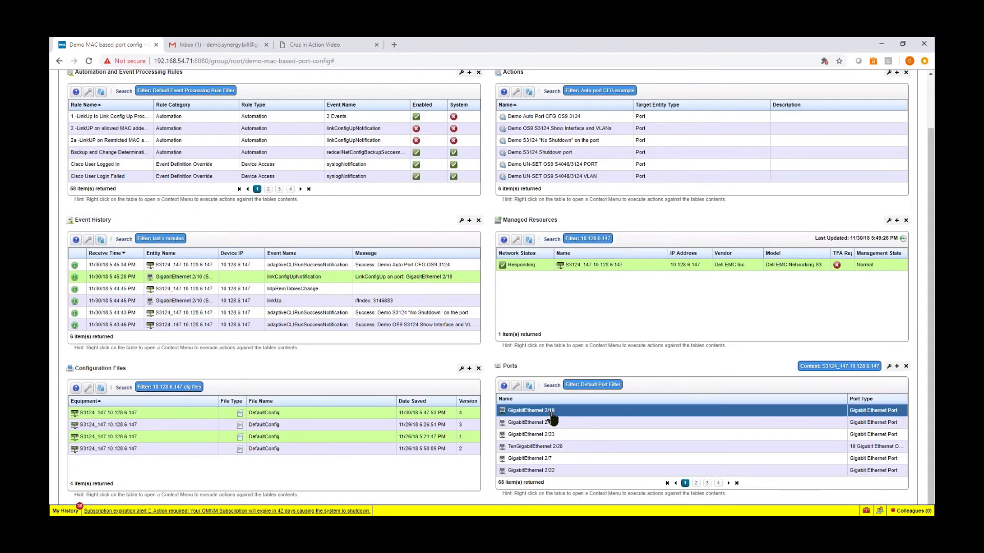
Execute the "Demo UN-SET OS9 S4048/3124 PORT" action on port GigabitEthernet 2/10 and close the results
right_click(554, 412)
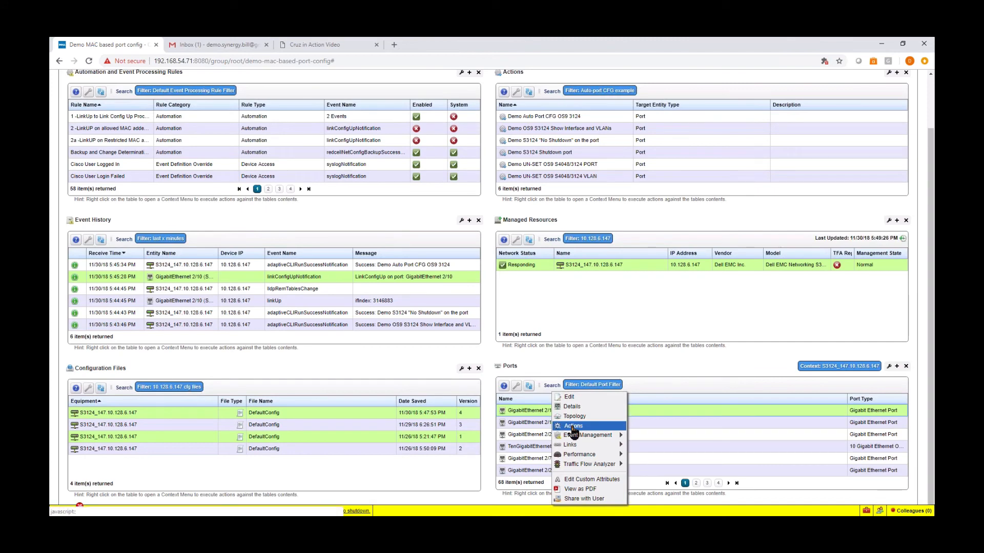
left_click(572, 427)
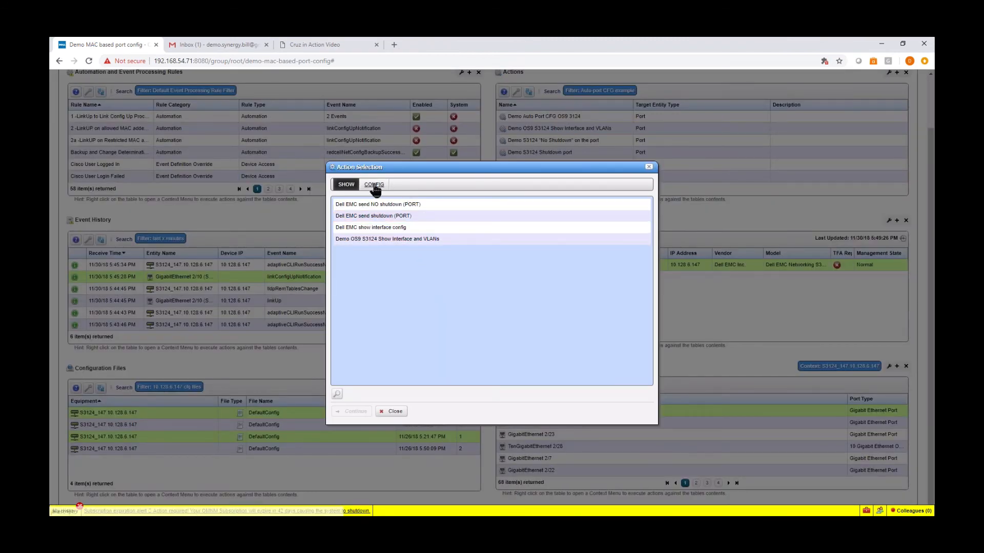
left_click(374, 185)
left_click(384, 252)
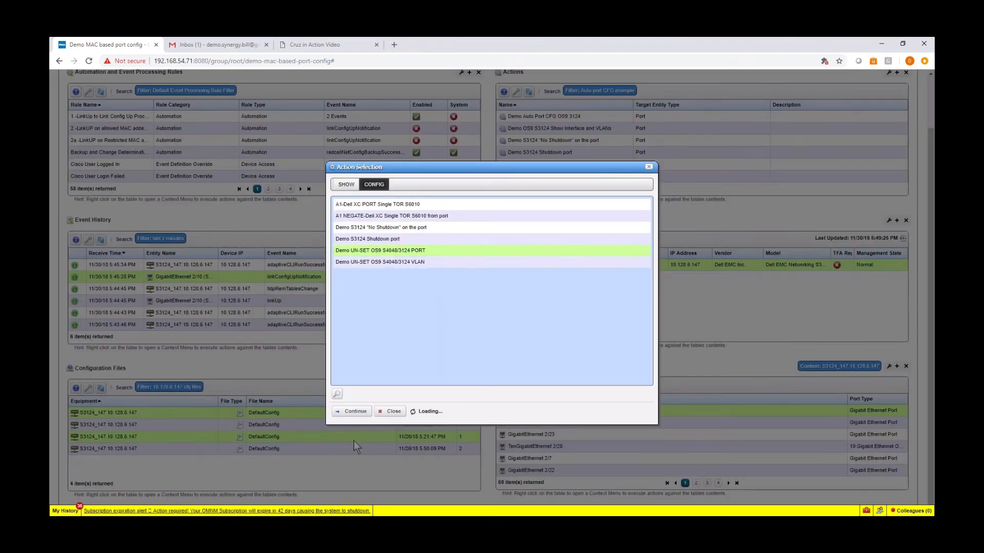
left_click(352, 411)
left_click(436, 430)
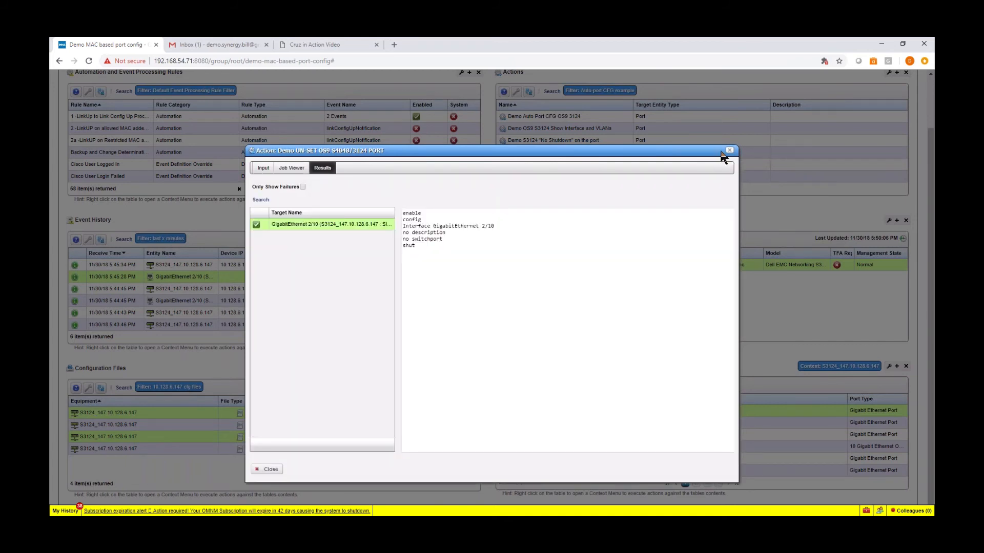
left_click(729, 152)
Run the "Demo OS9 S3124 Show Interface and VLANs" action on GigabitEthernet 2/10 with VLAN ID 4005, review the interface and VLAN output, and close it
right_click(551, 426)
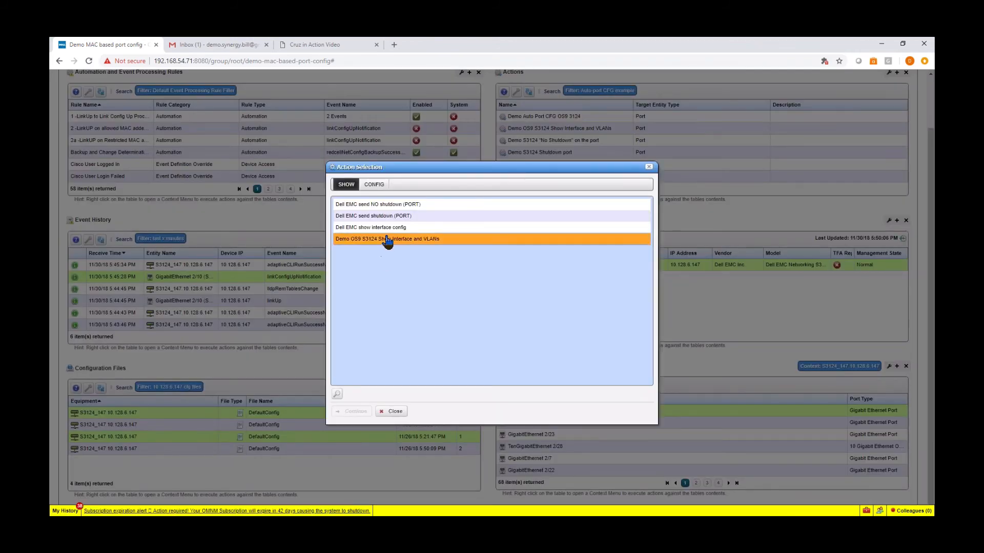
left_click(387, 239)
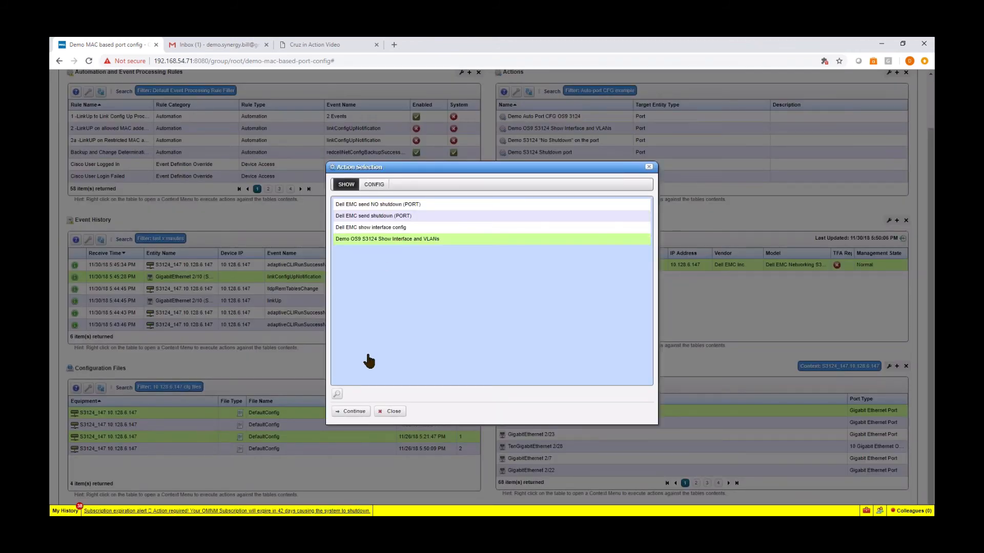
left_click(354, 412)
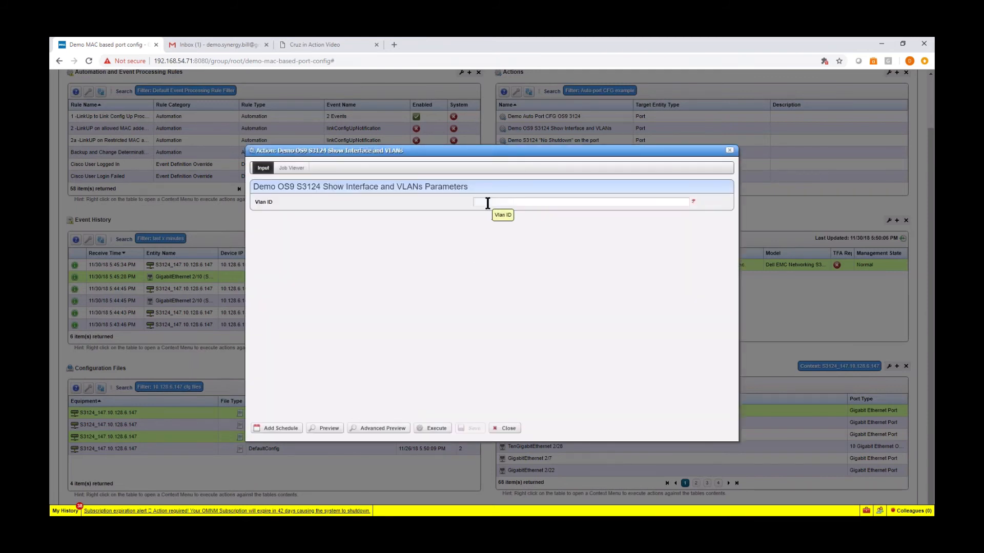
left_click(487, 203)
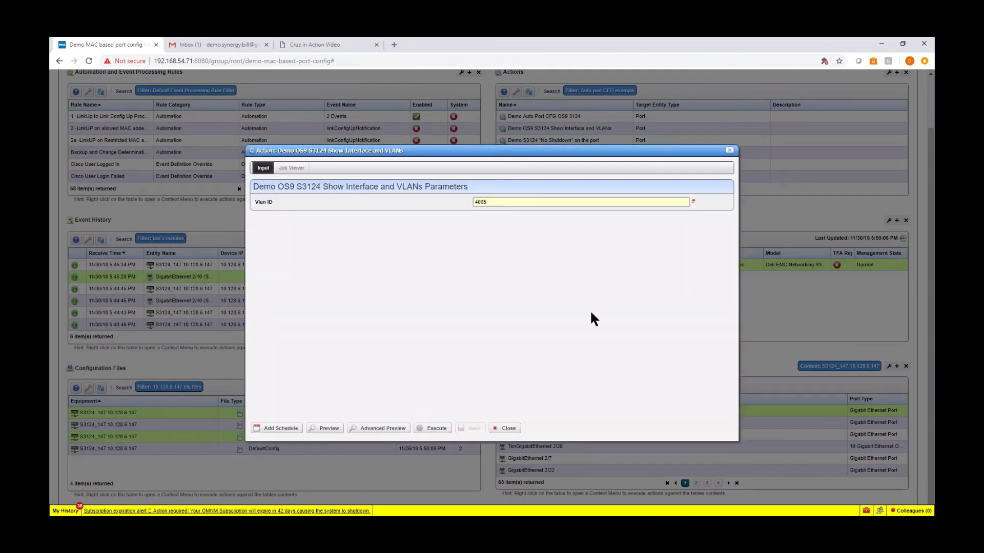
left_click(433, 430)
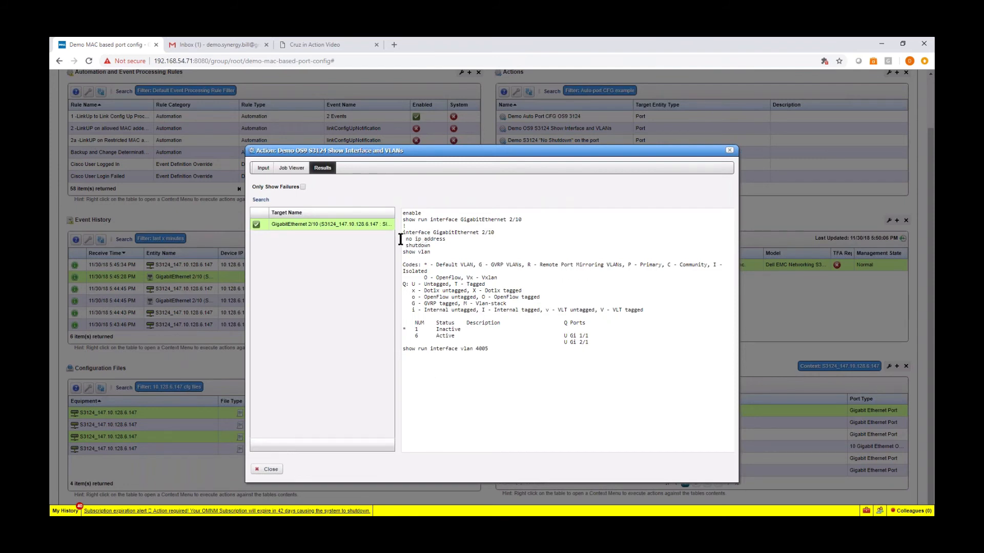
left_click_drag(400, 239, 463, 239)
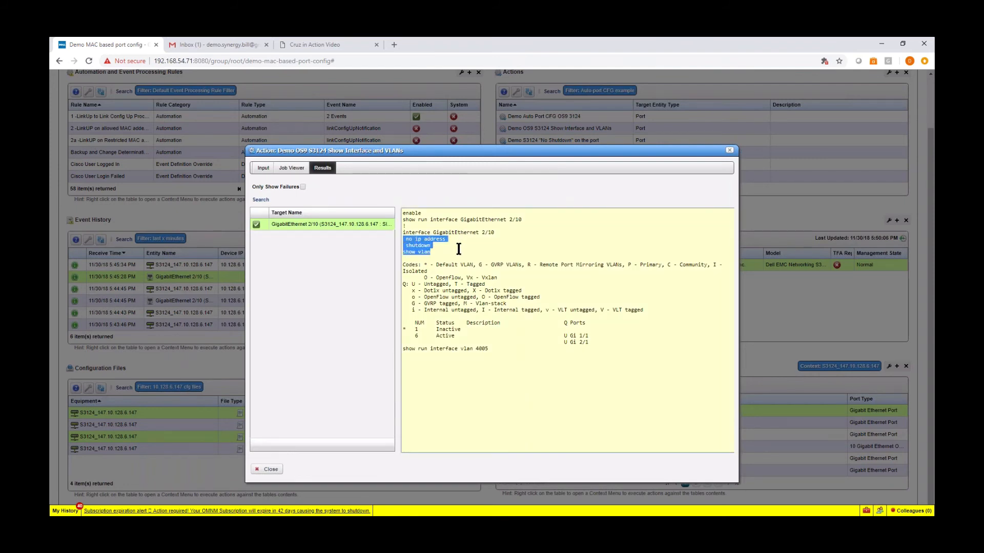
left_click_drag(470, 341, 430, 344)
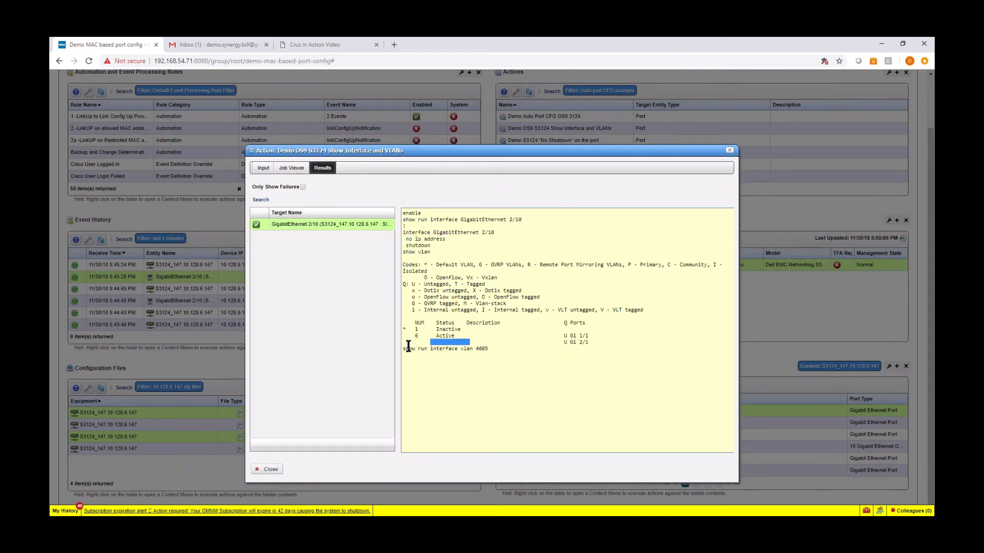
left_click(729, 151)
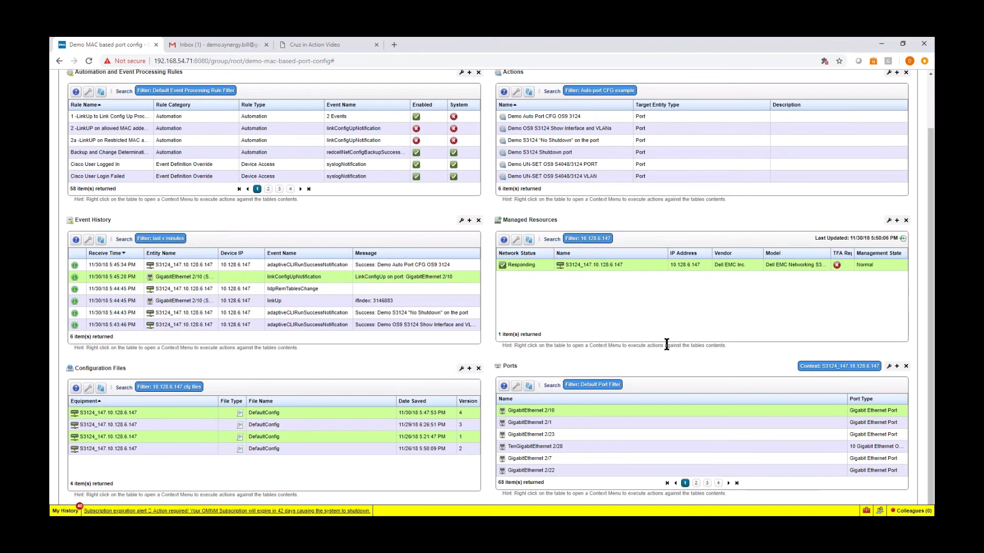
Enable the event processing rule "2a -LinkUP on Restricted MAC addess - Shutdown port PORT", review its filtering and actions, and save it
right_click(141, 143)
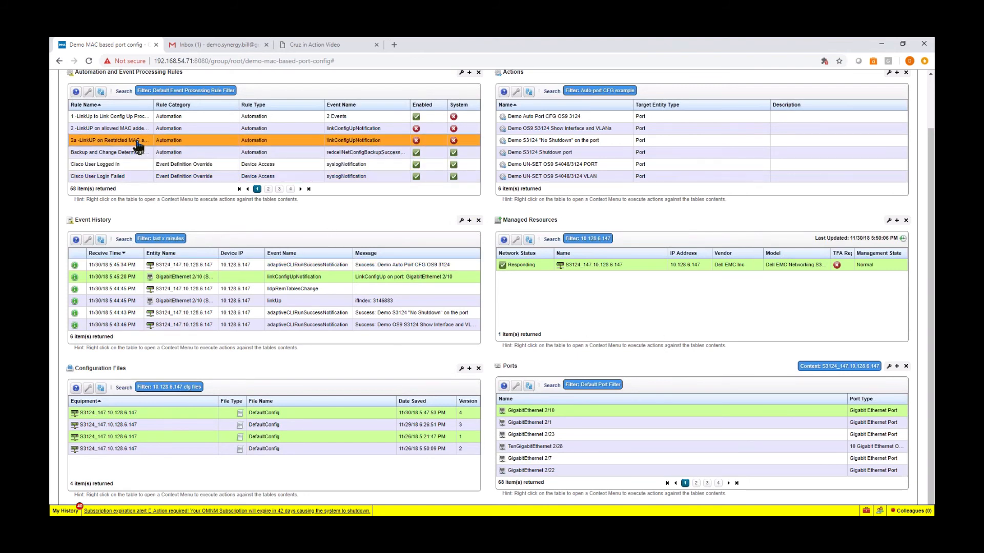
left_click(154, 156)
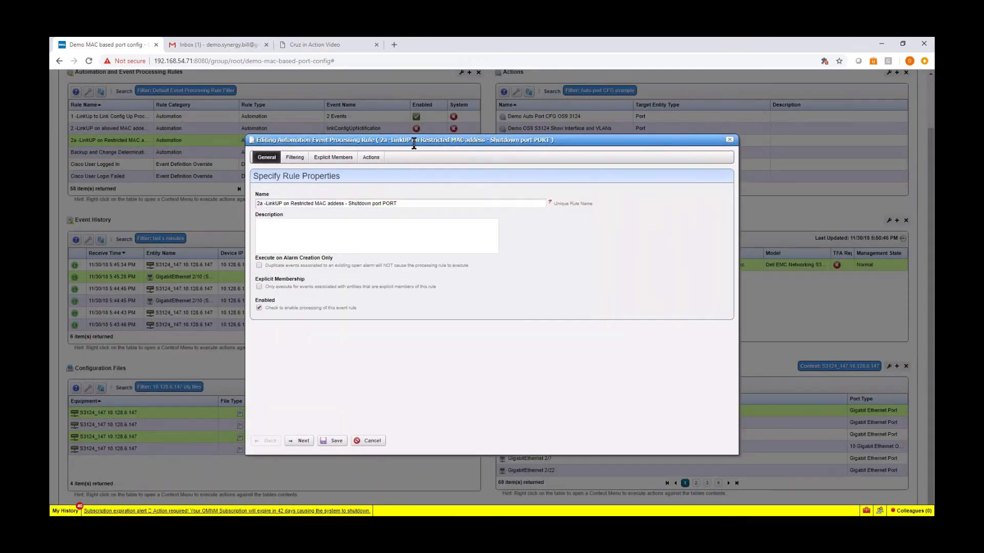
left_click_drag(413, 139, 413, 147)
left_click(294, 165)
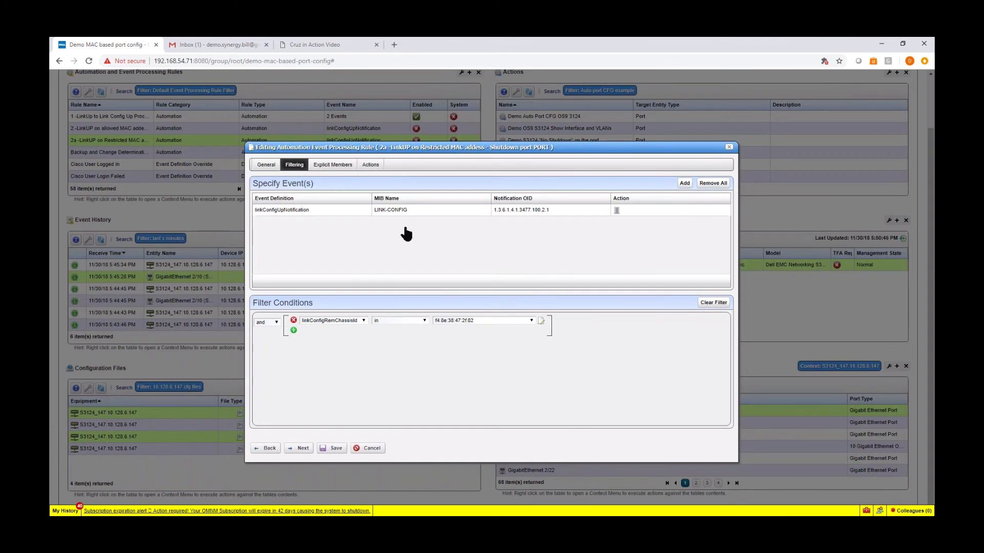
left_click(370, 169)
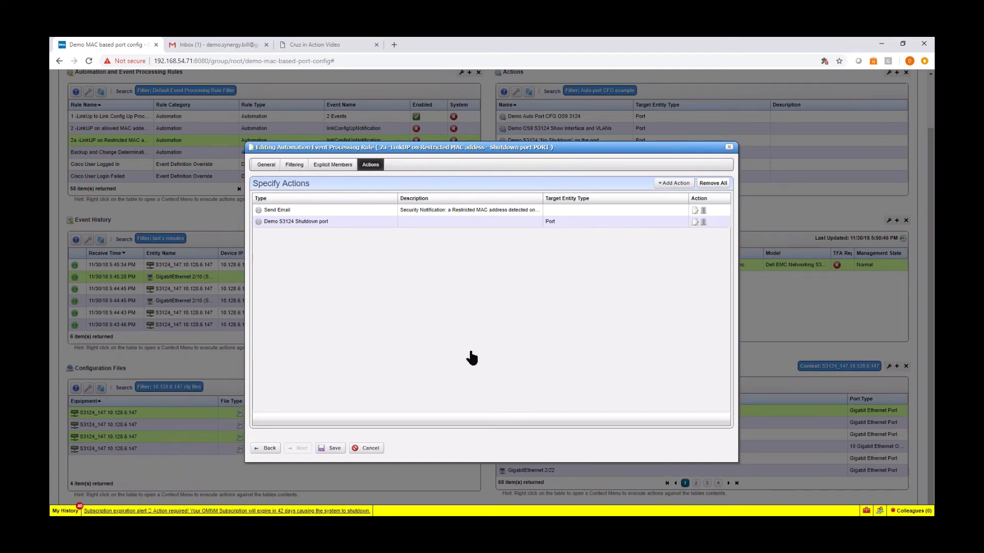
left_click(333, 449)
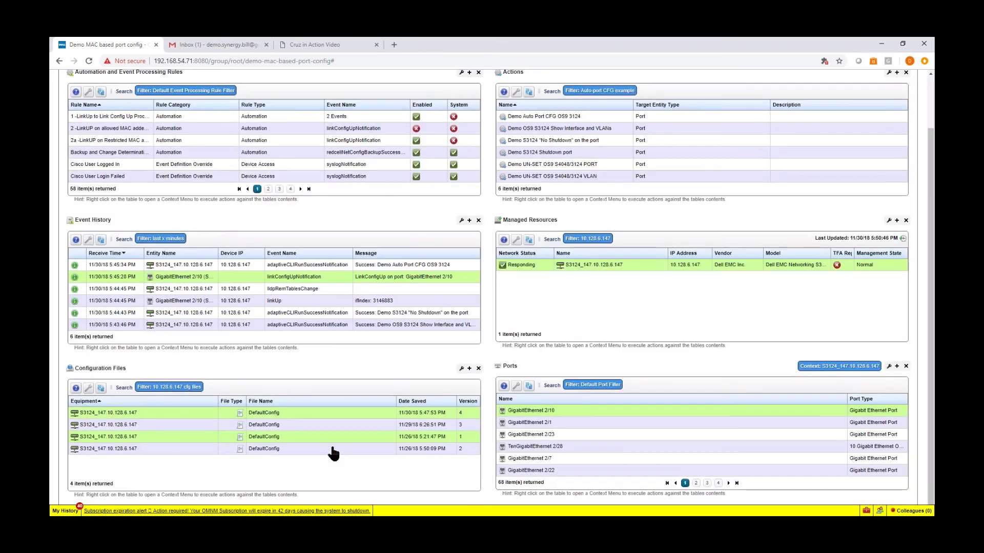
Switch to Gmail, open the "Device Access Allowed" message, and examine its MAC address, device, access time, VLAN and notification attributes
left_click(260, 43)
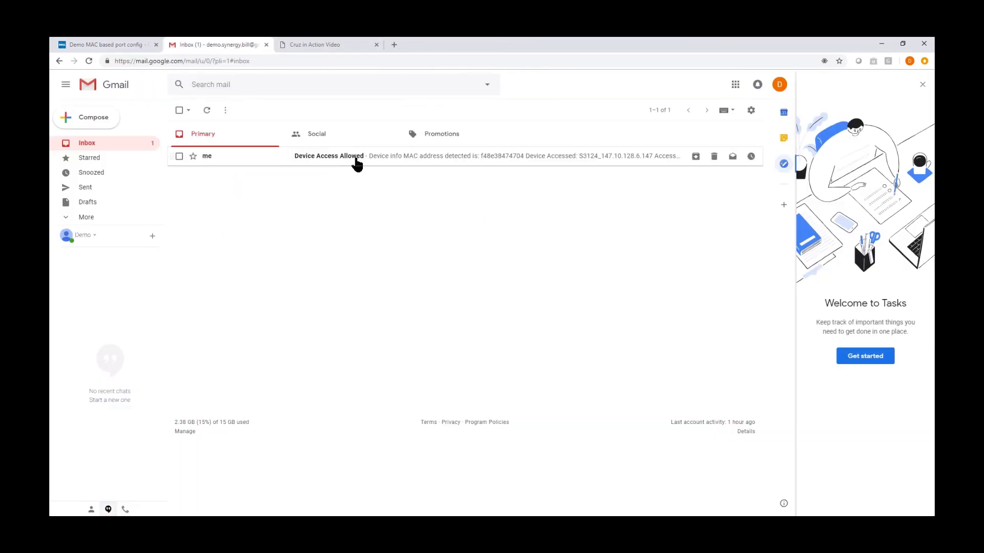
left_click(356, 160)
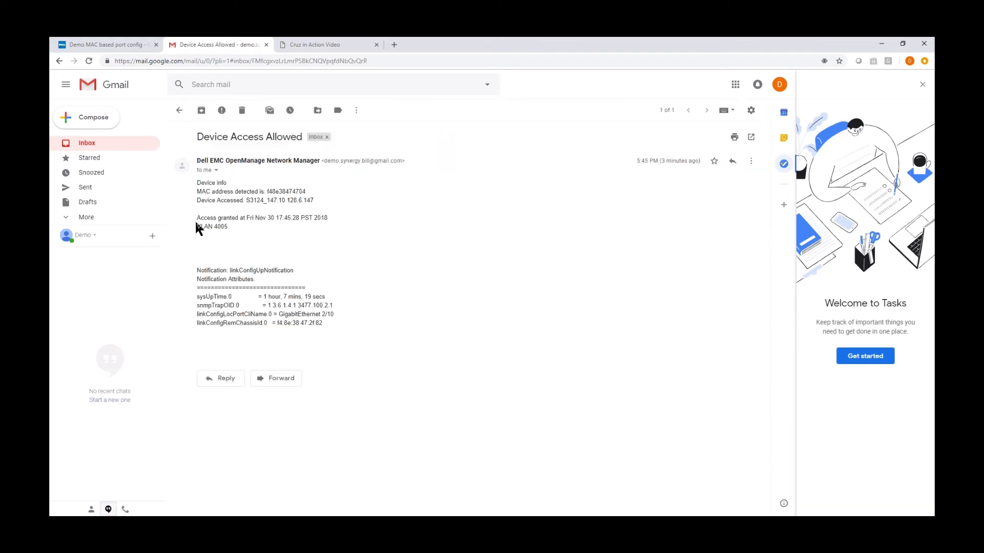
left_click_drag(267, 192, 312, 193)
left_click_drag(247, 200, 318, 204)
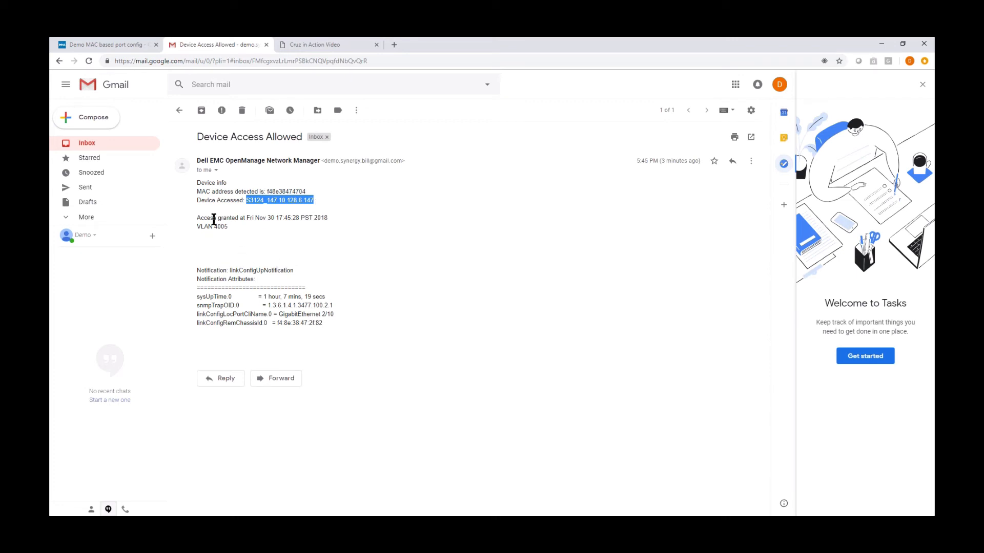
left_click_drag(214, 219, 344, 221)
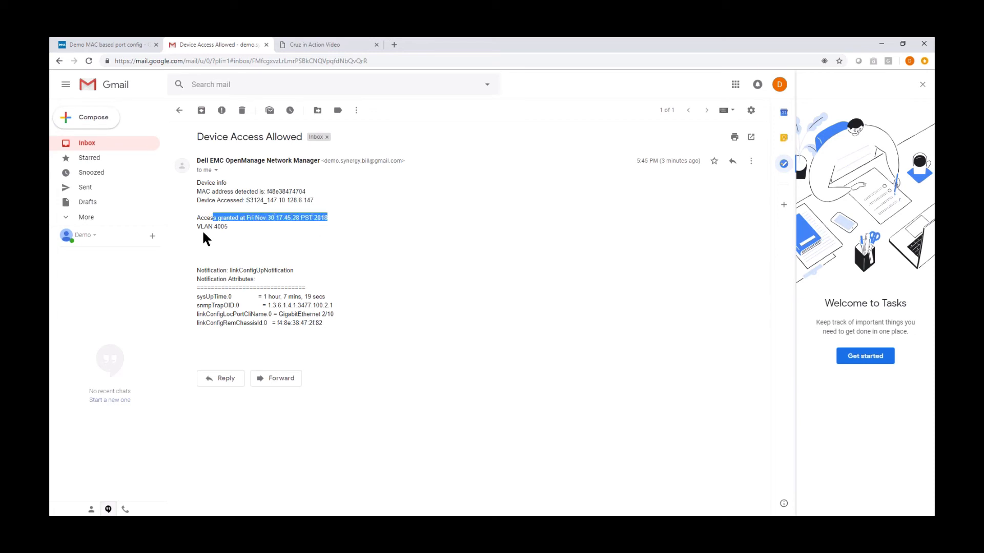
left_click_drag(198, 226, 227, 226)
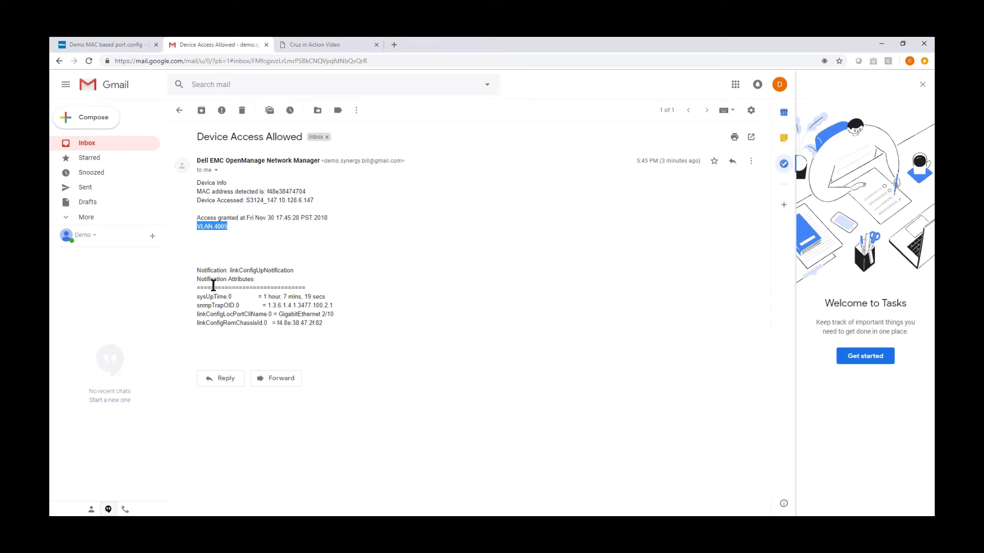
left_click_drag(200, 270, 336, 320)
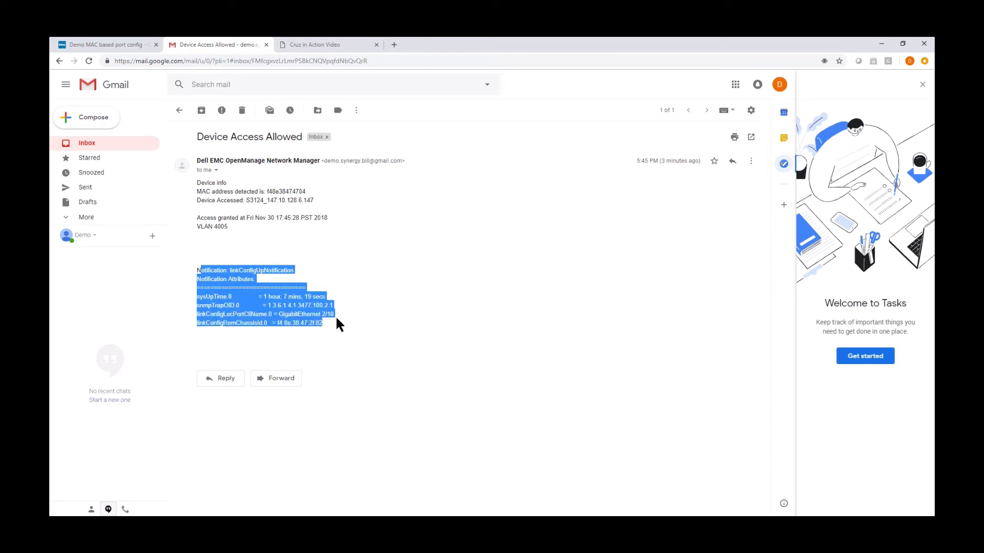
left_click(305, 268)
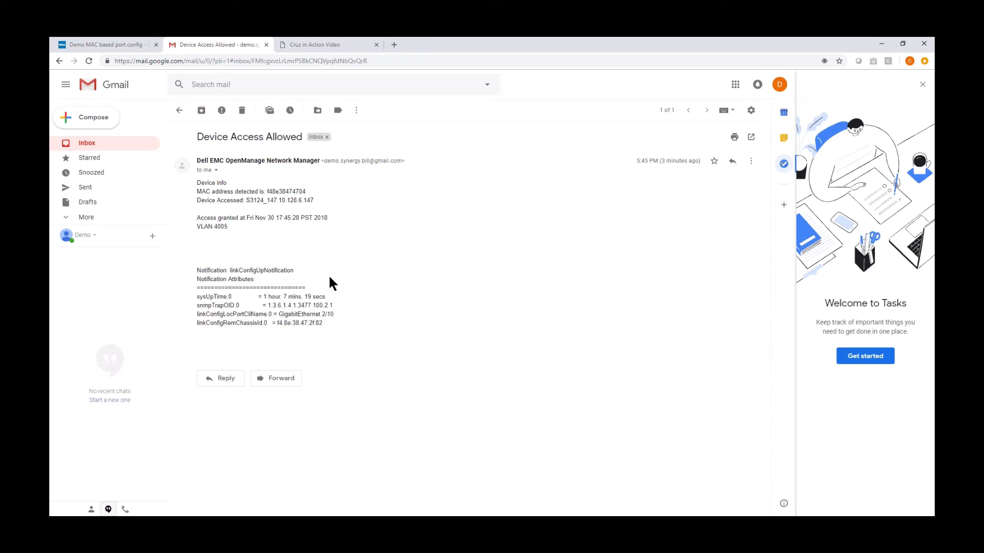
Return to OpenManage Network Manager, execute the "Dell EMC send NO shutdown (PORT)" action on port GigabitEthernet 2/10, and close the job window
left_click(98, 47)
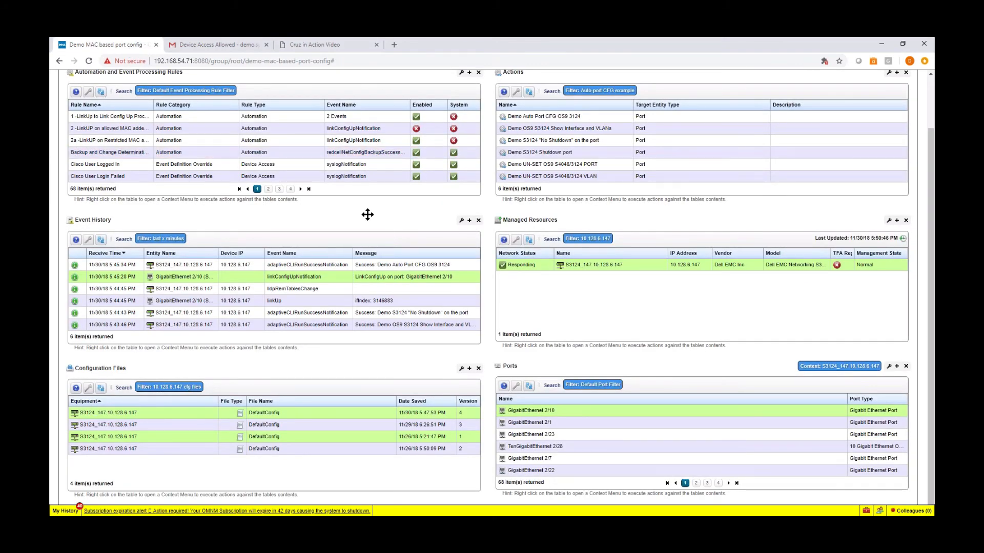
left_click(93, 278)
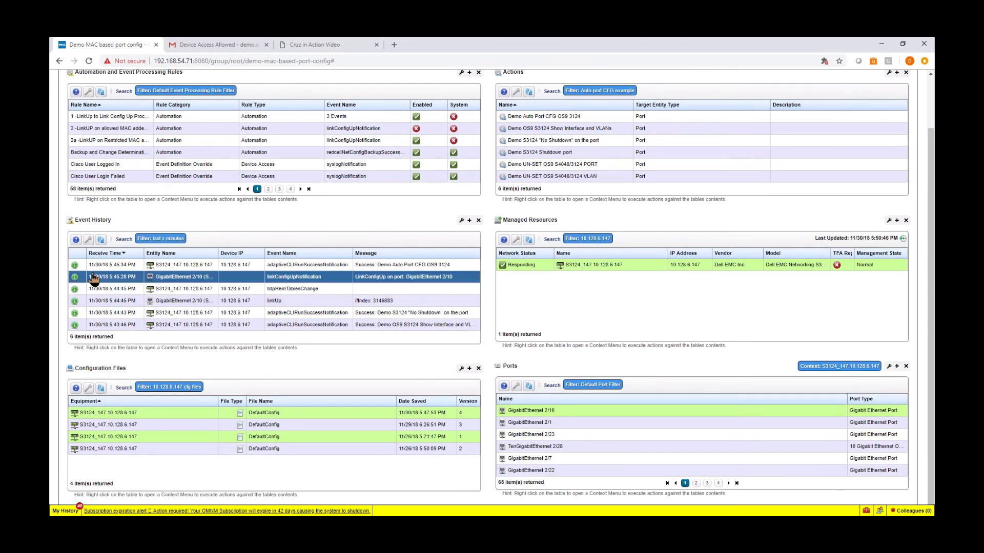
left_click(93, 254)
left_click(93, 254)
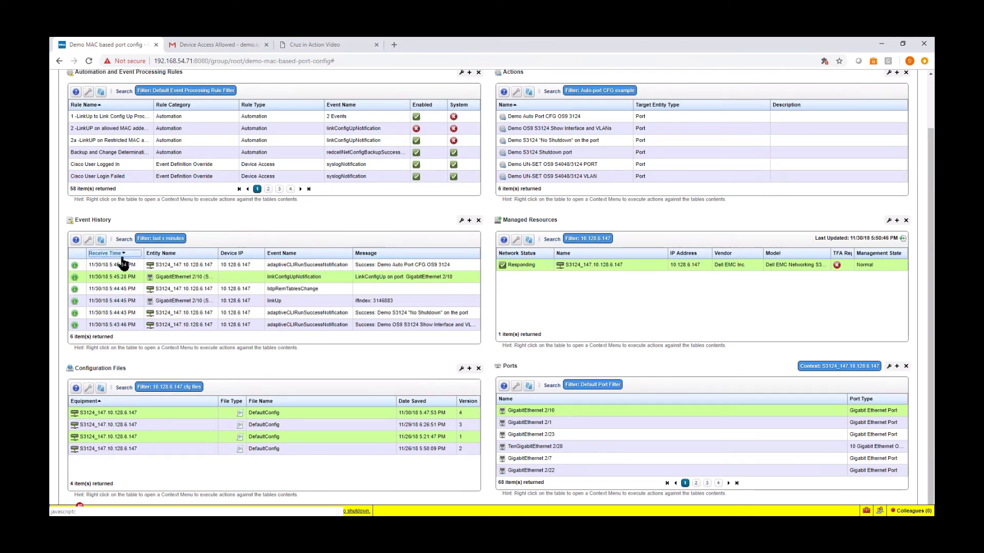
left_click(552, 411)
right_click(552, 411)
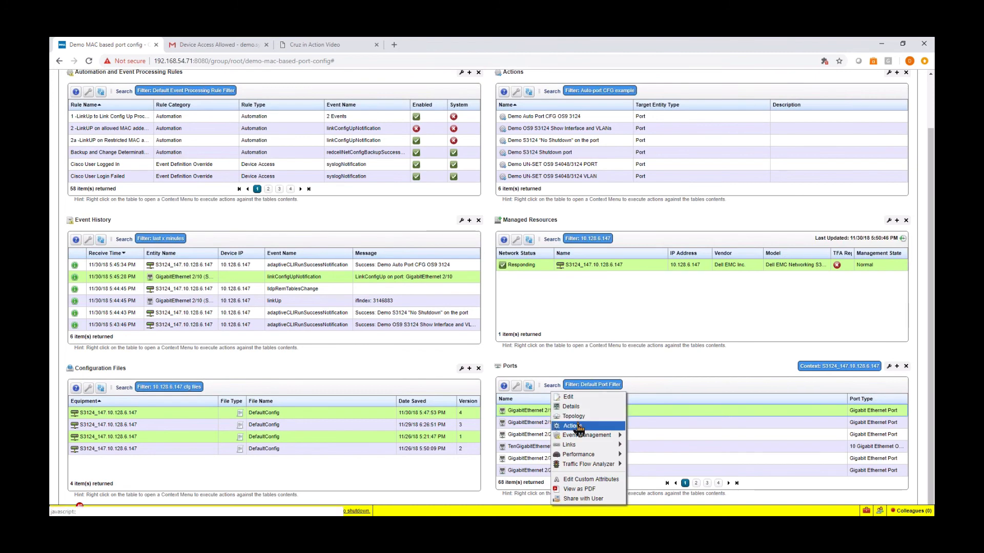
left_click(578, 426)
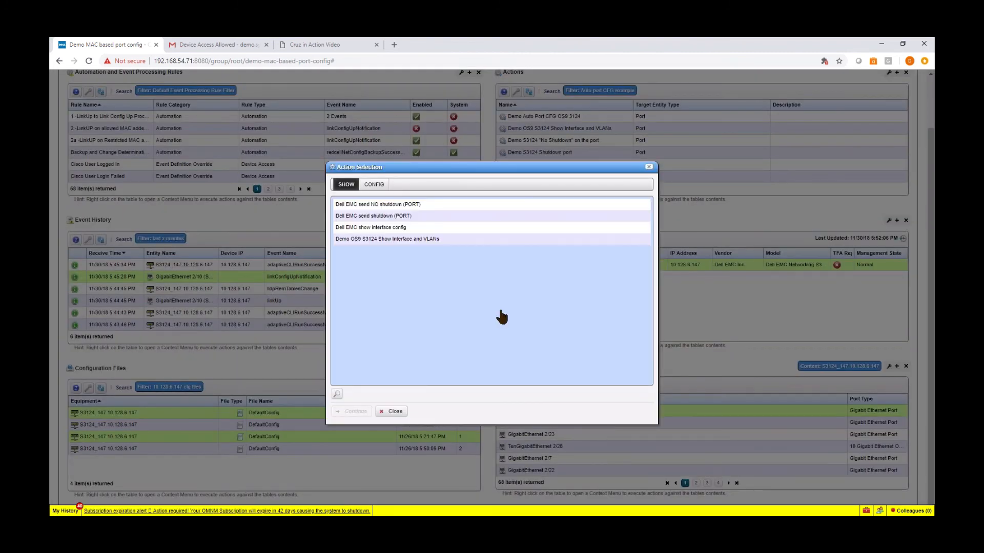
left_click(383, 205)
left_click(354, 411)
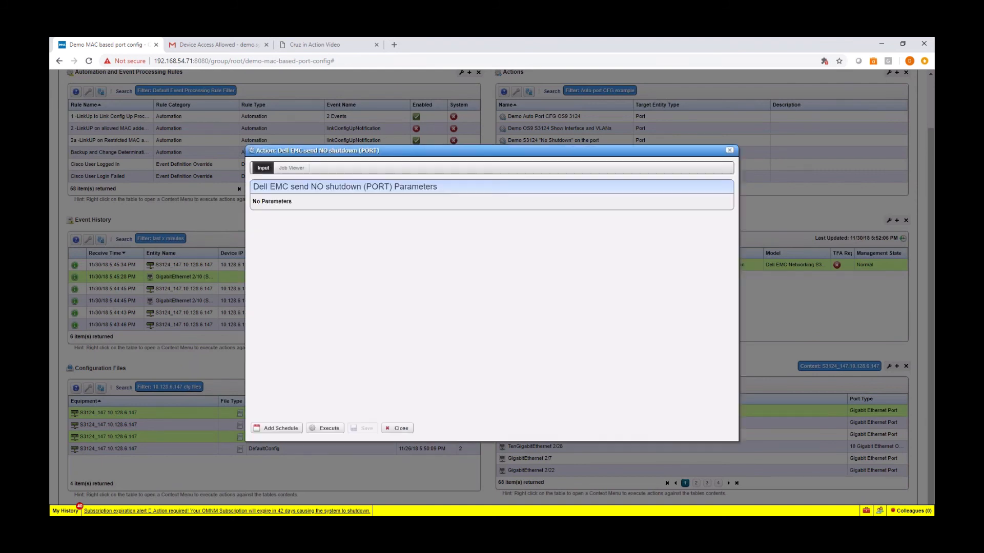
left_click(328, 428)
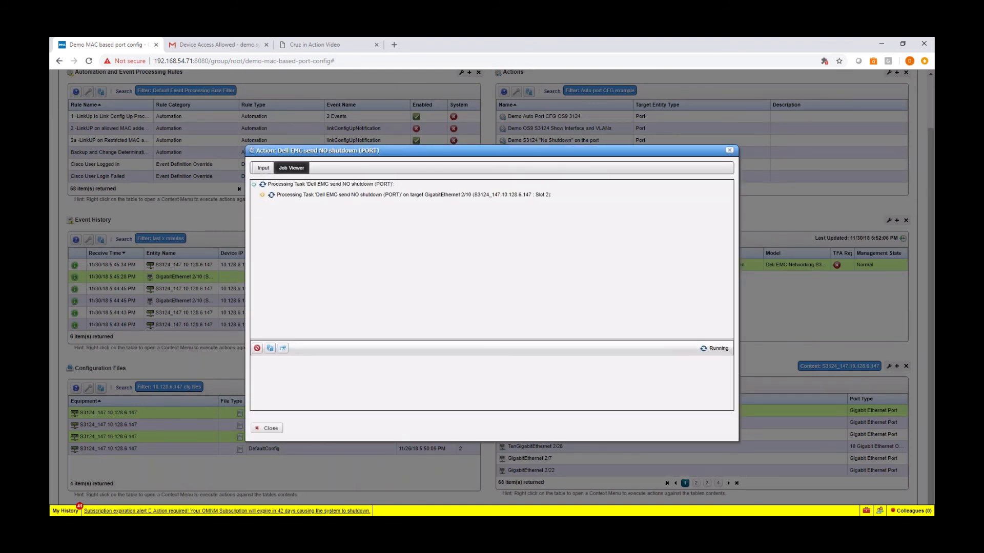
left_click(271, 429)
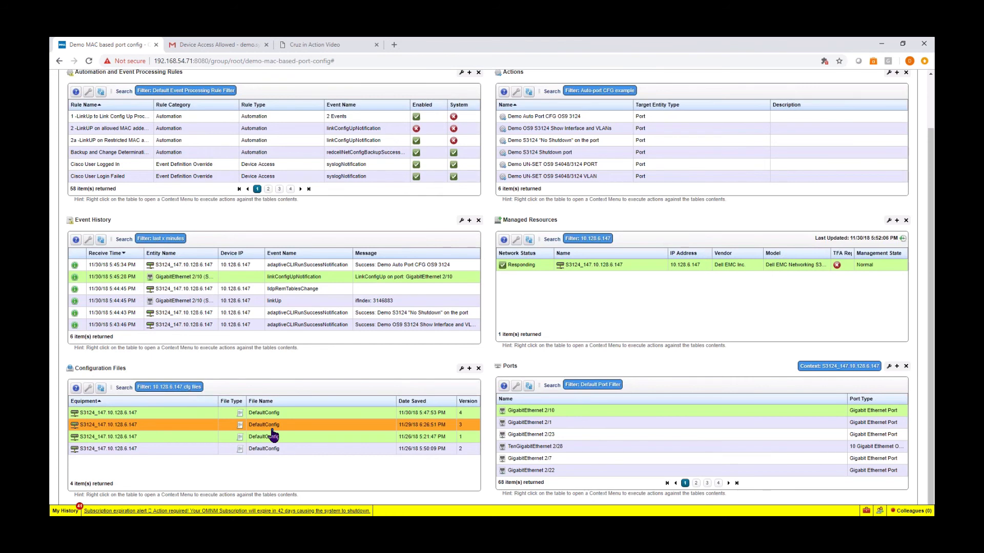
Refresh the event history repeatedly to check for new link events from GigabitEthernet 2/10
left_click(100, 240)
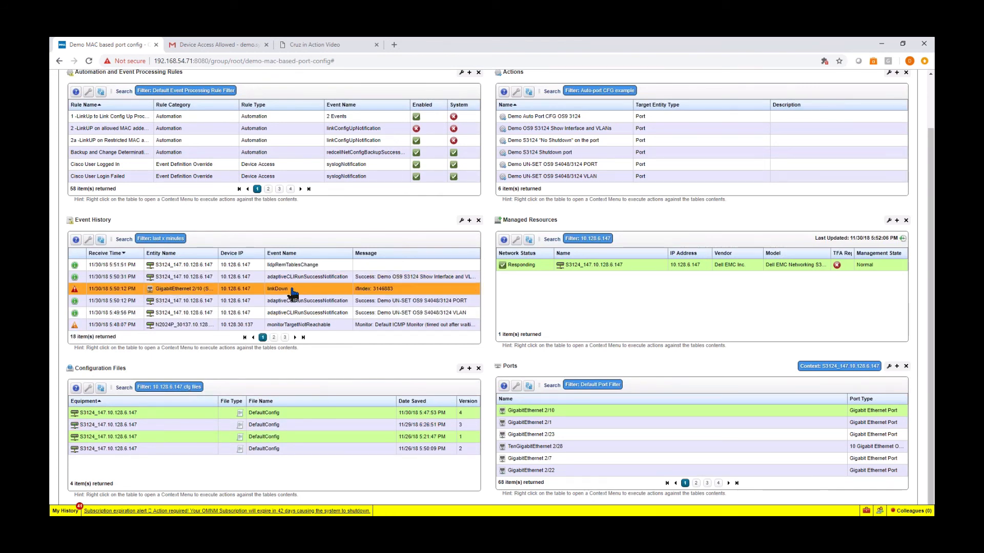
left_click(101, 241)
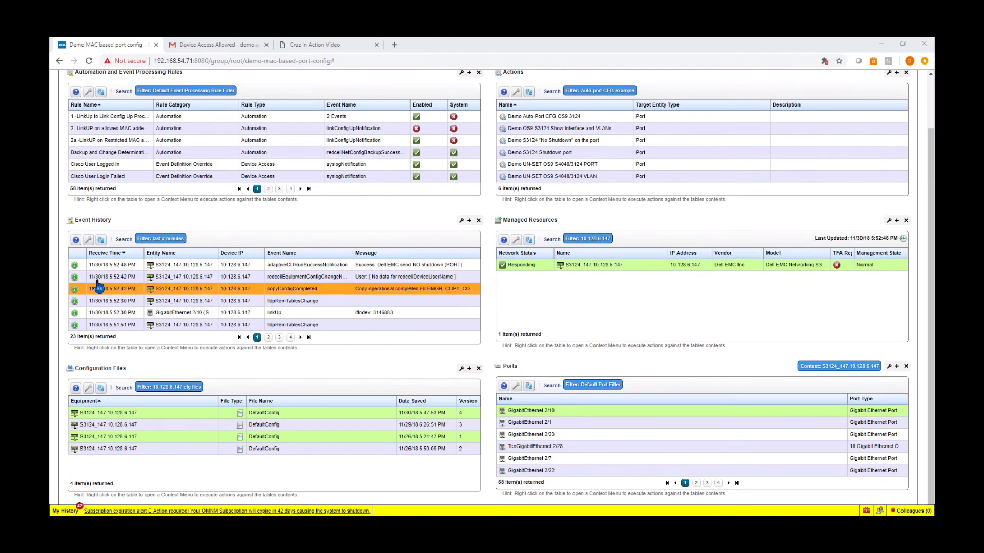
left_click(101, 240)
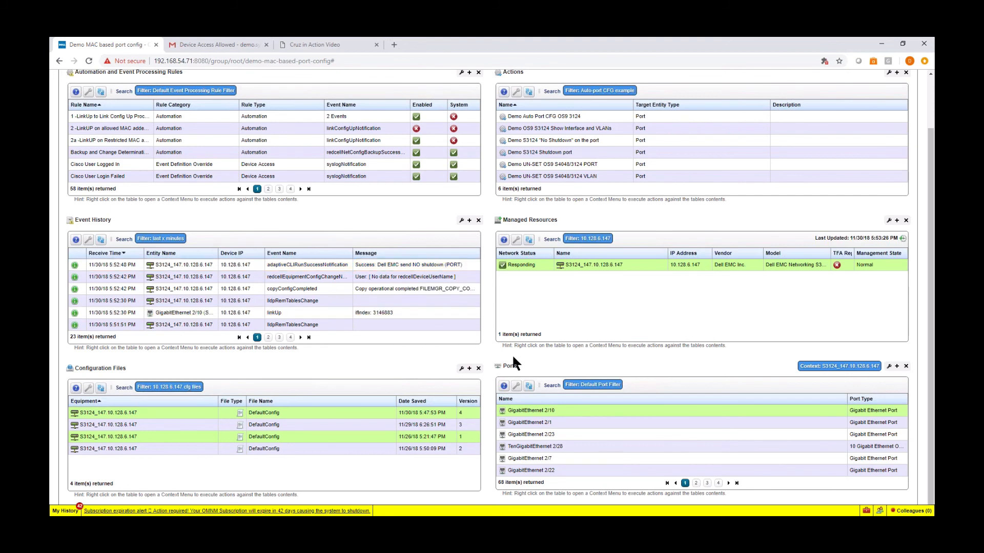
left_click(537, 412)
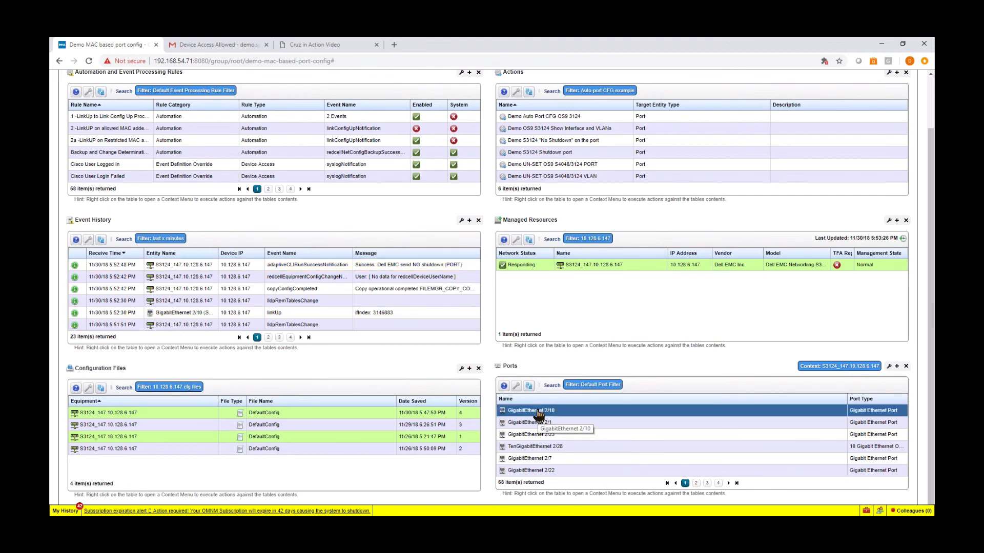
right_click(539, 414)
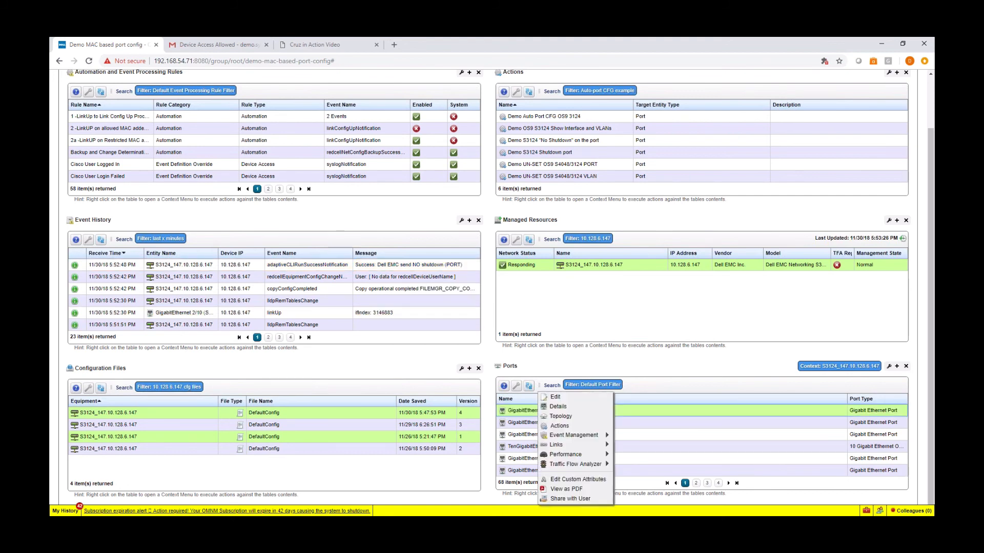
left_click(538, 411)
right_click(538, 411)
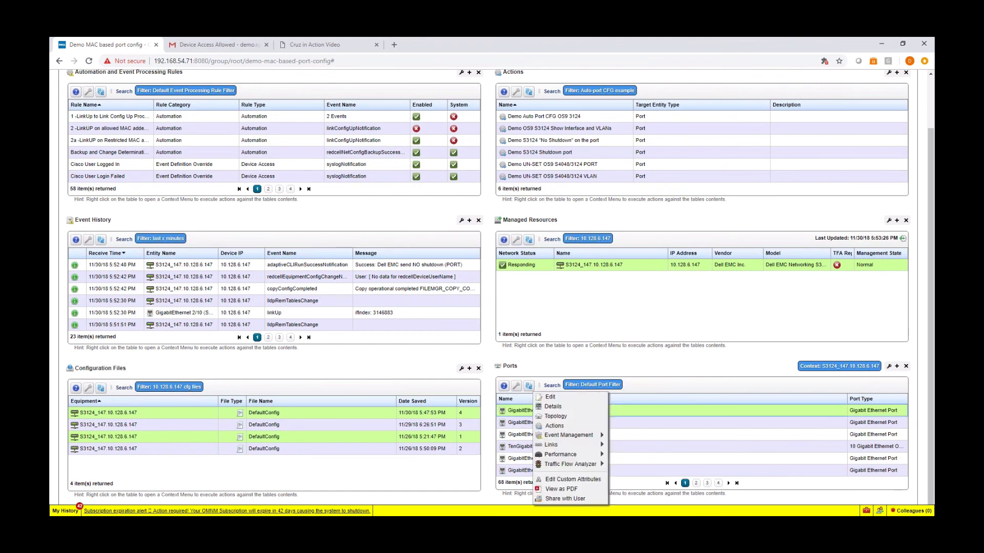
Back up the configuration of managed device S3124_147.10.128.6.147 and close the backup results
left_click(588, 266)
right_click(589, 273)
left_click(595, 271)
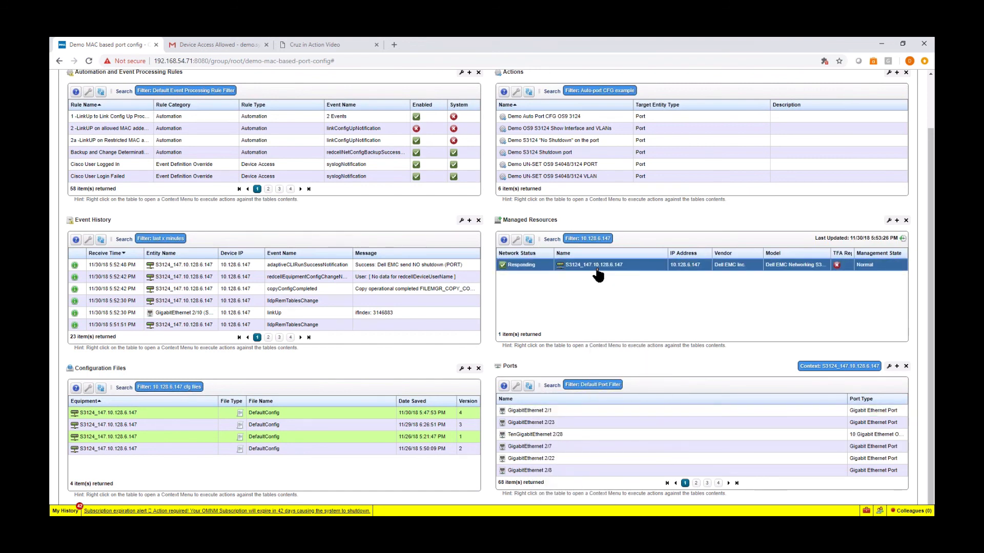
right_click(598, 272)
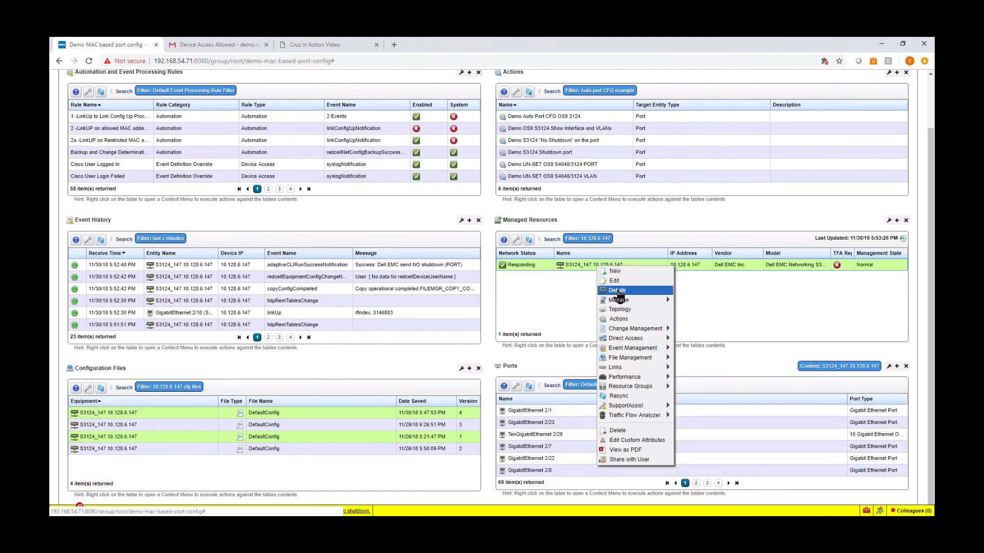
mouse_move(636, 358)
left_click(694, 384)
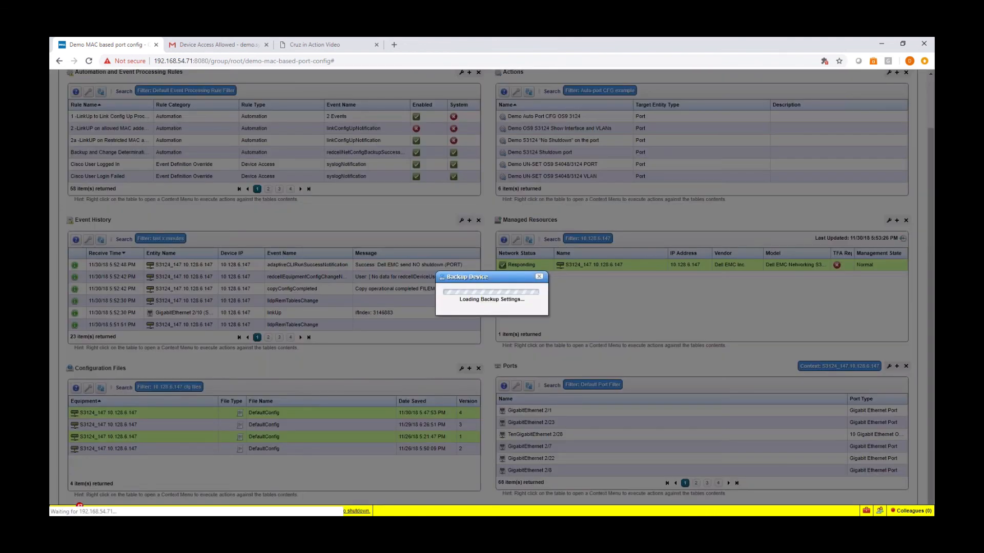
left_click(377, 436)
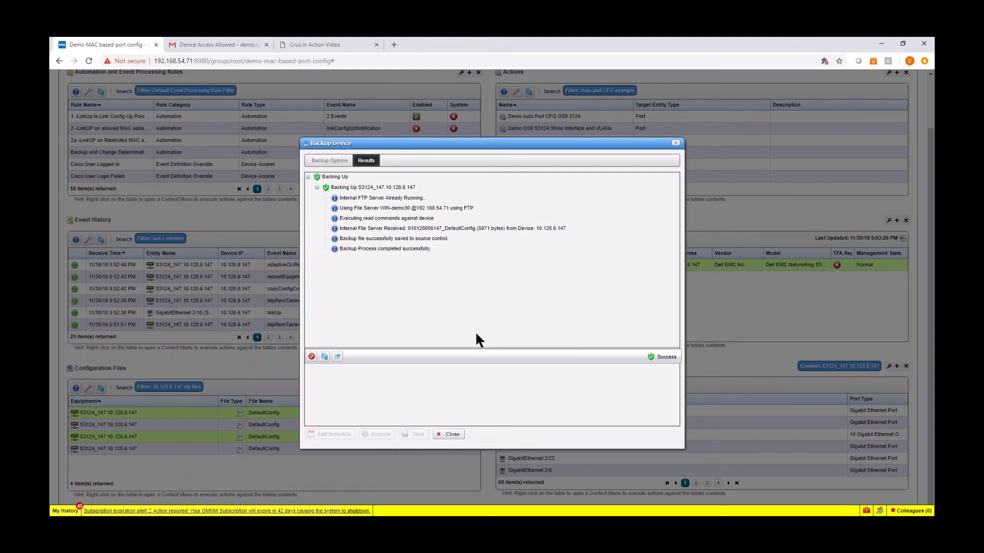
left_click(451, 434)
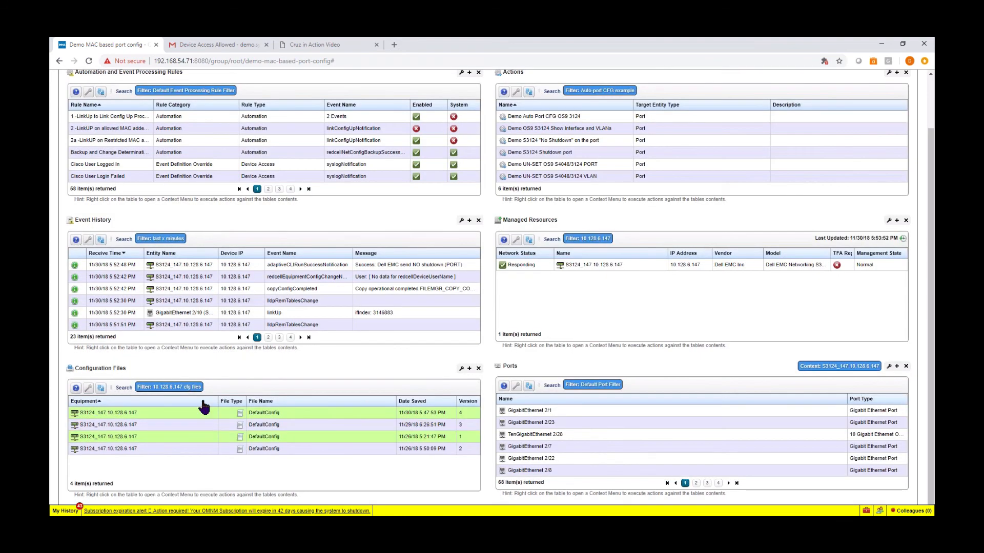
Sort the configuration files by version, newest first, and compare DefaultConfig version 5 with version 4
left_click(238, 437)
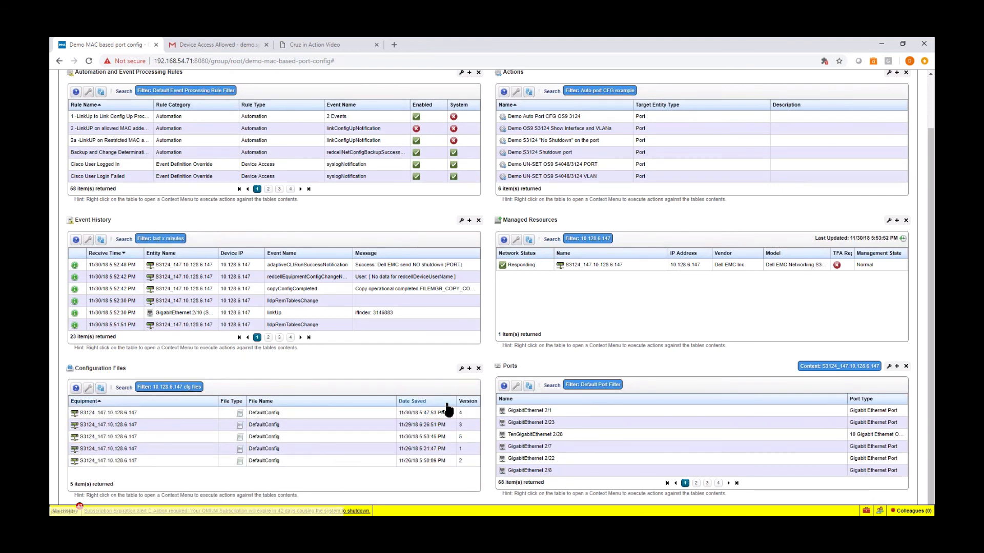
left_click(468, 401)
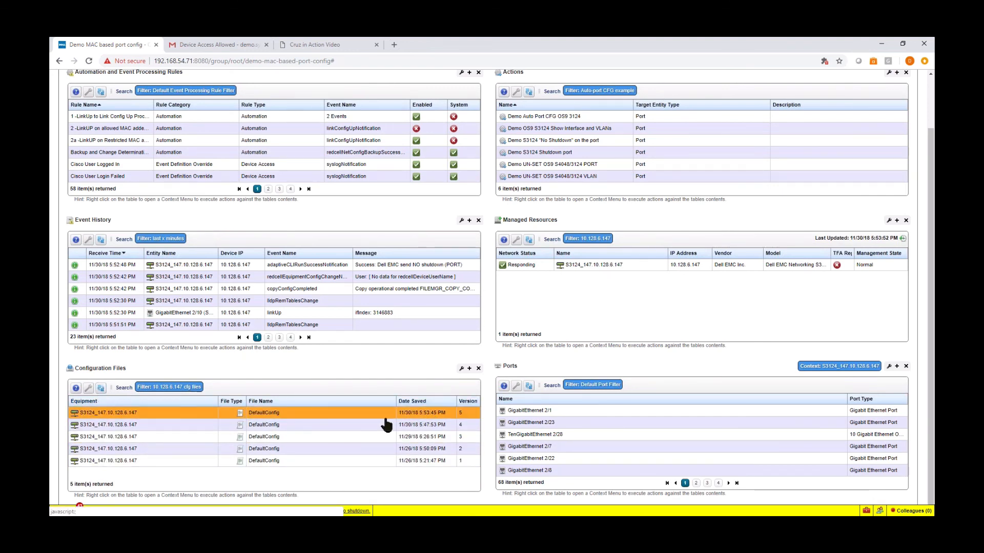
left_click(355, 425, "ctrl")
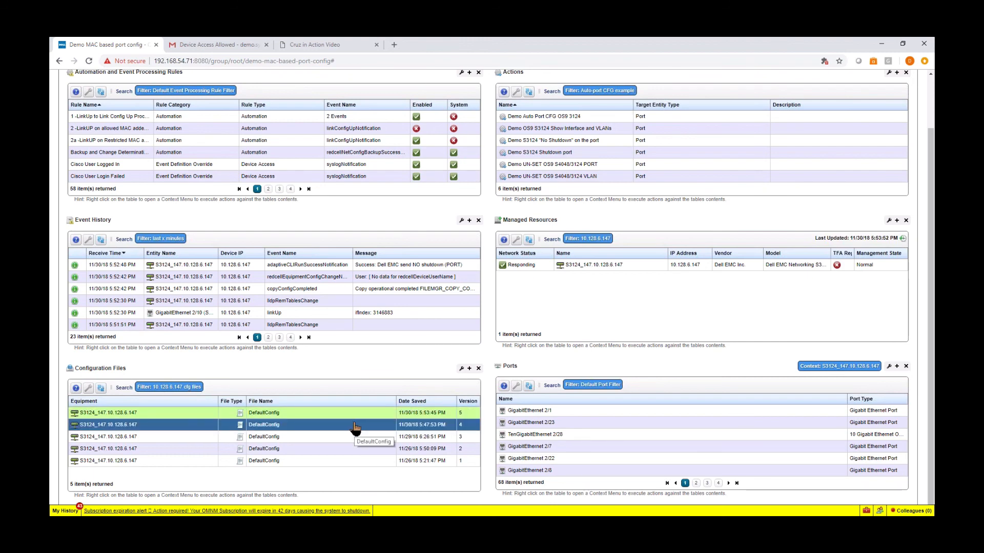
right_click(339, 426)
left_click(361, 438)
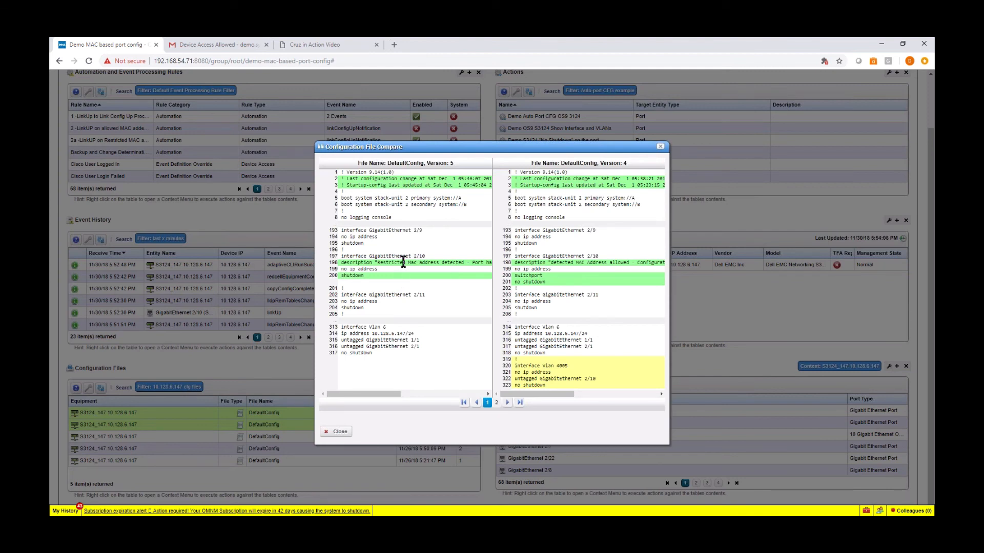
Examine the full GigabitEthernet 2/10 description line in the version 5 and version 4 comparison, and close the comparison
left_click_drag(383, 262, 438, 263)
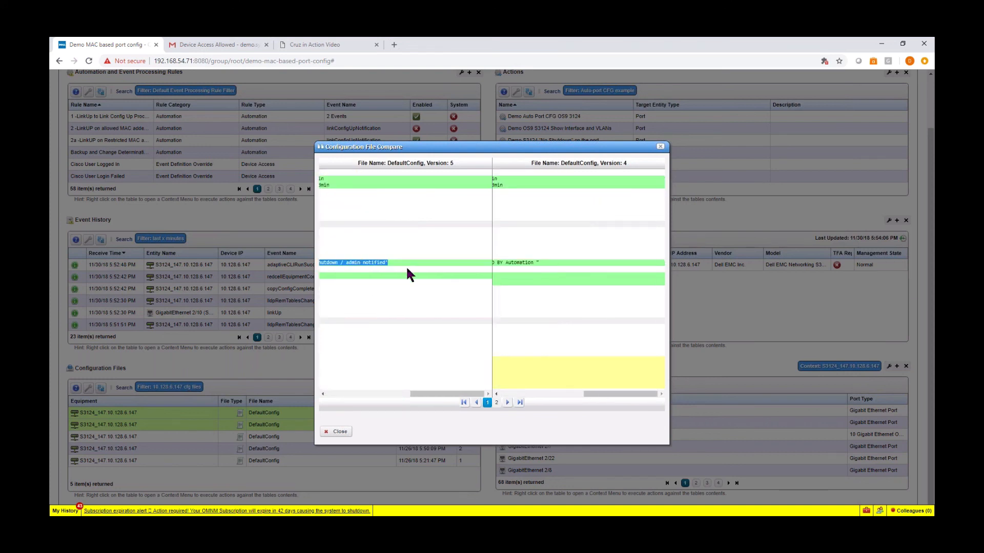
left_click_drag(415, 395, 378, 394)
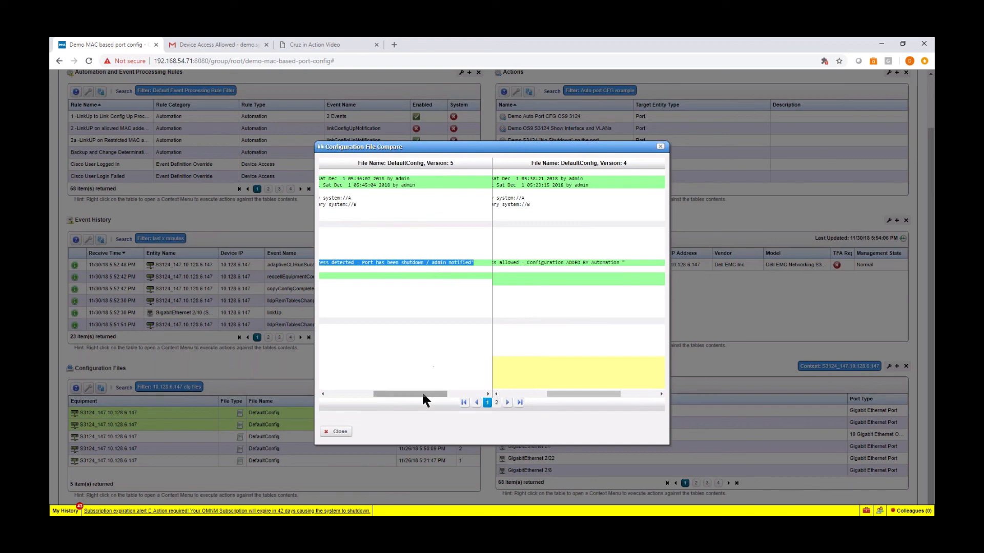
left_click_drag(424, 395, 378, 394)
left_click(336, 431)
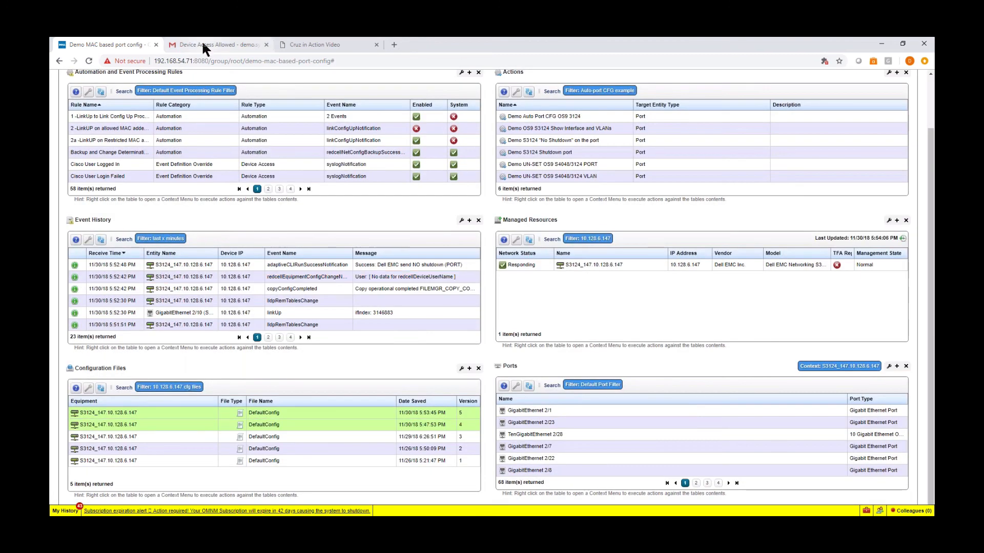
Switch to Gmail, open the "A restricted MAC identifier has been detected" message, and examine its access time, MAC address and accessed device
left_click(202, 44)
left_click(97, 145)
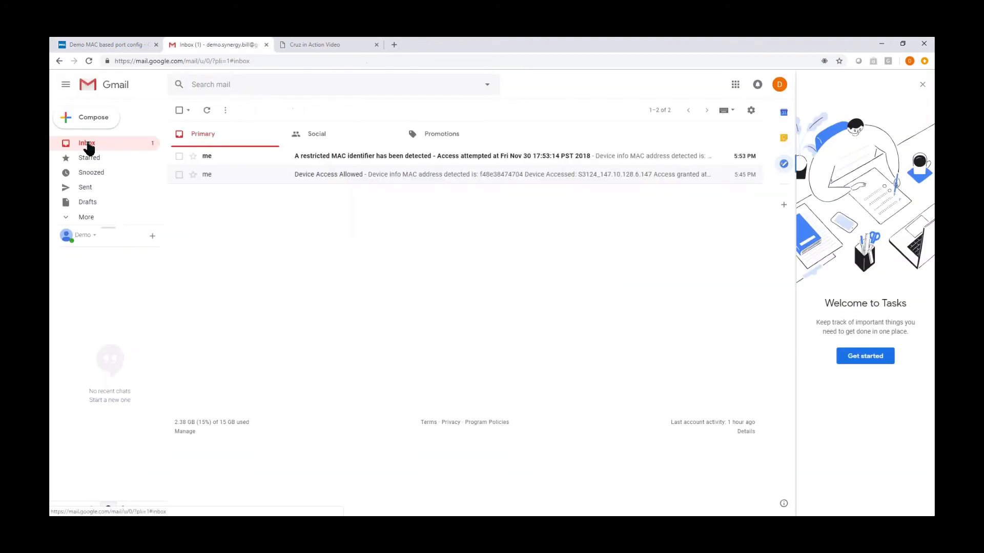
left_click(329, 157)
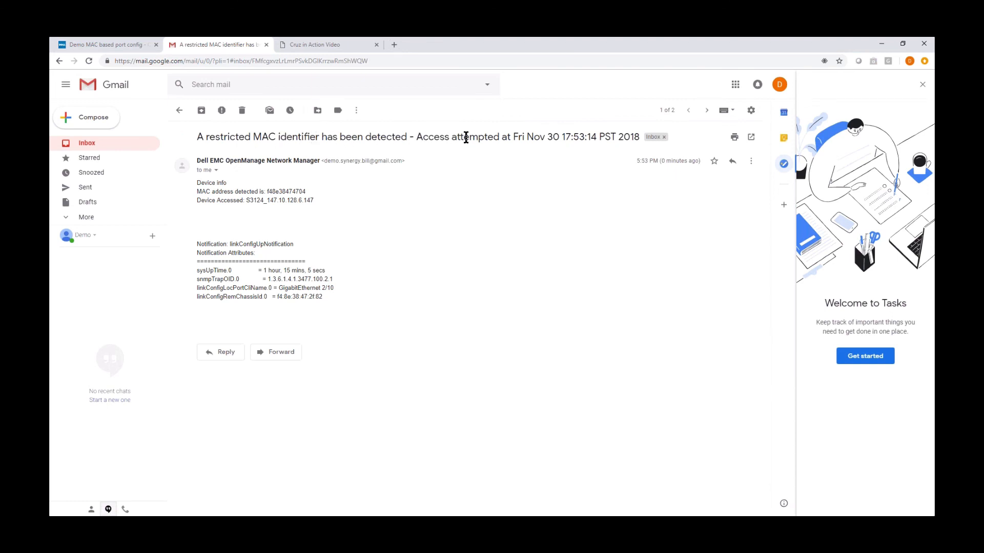
left_click_drag(517, 137, 607, 142)
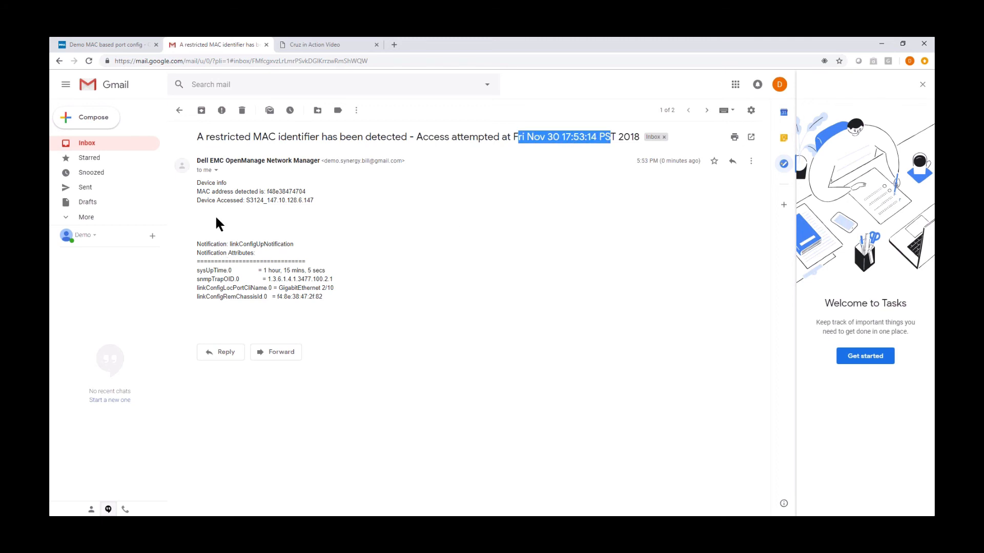
left_click_drag(224, 191, 312, 202)
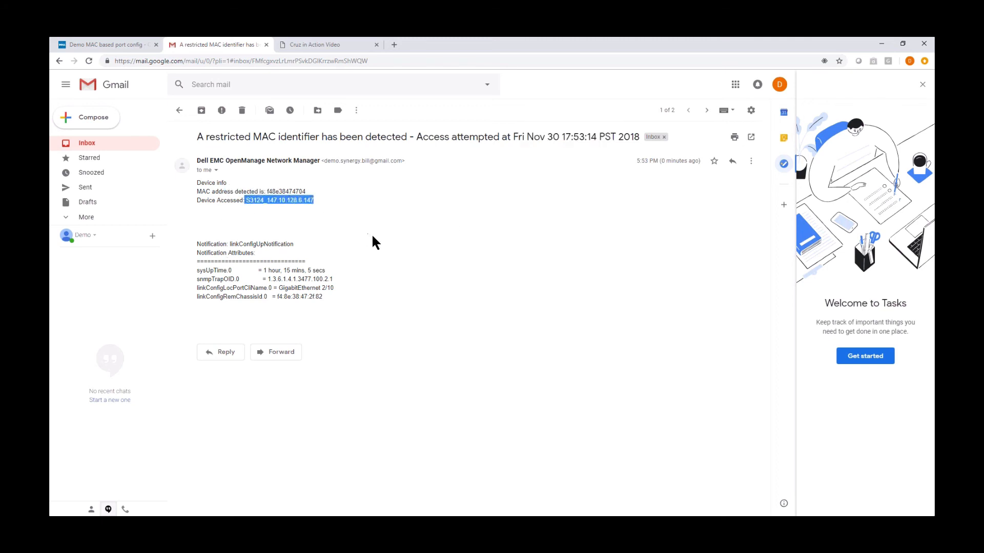
left_click(388, 236)
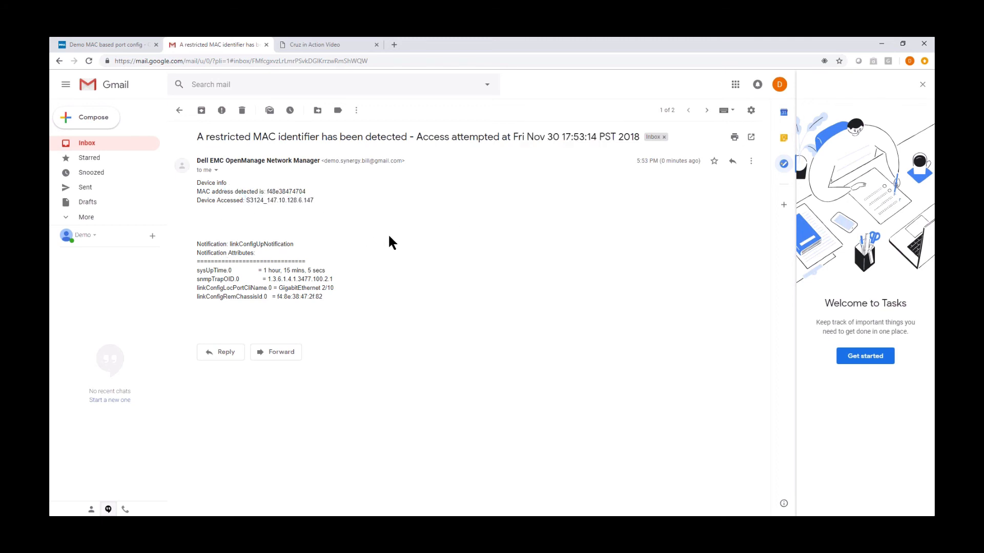
Switch to the "Cruz in Action Video" PDF by way of OpenManage Network Manager and go to its closing slide
left_click(121, 47)
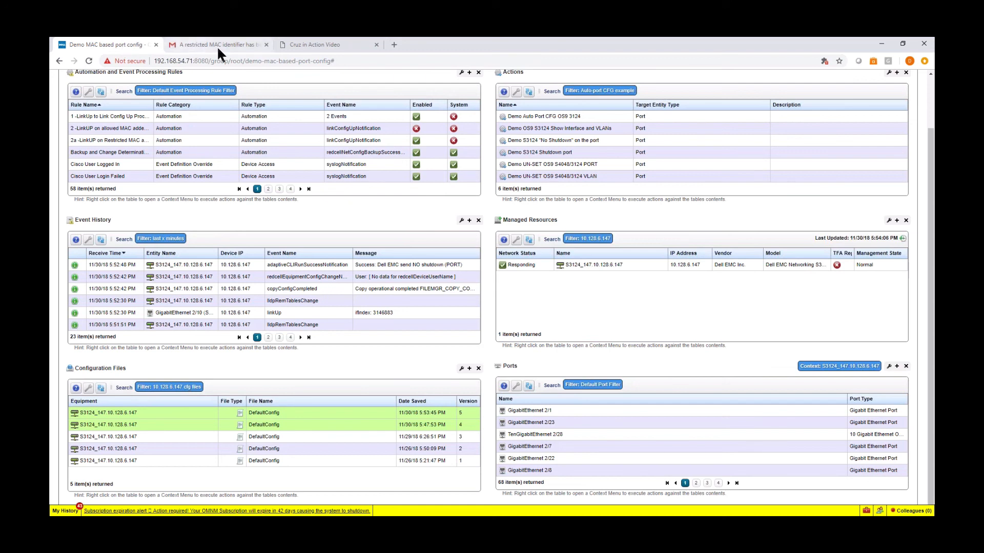
left_click(304, 44)
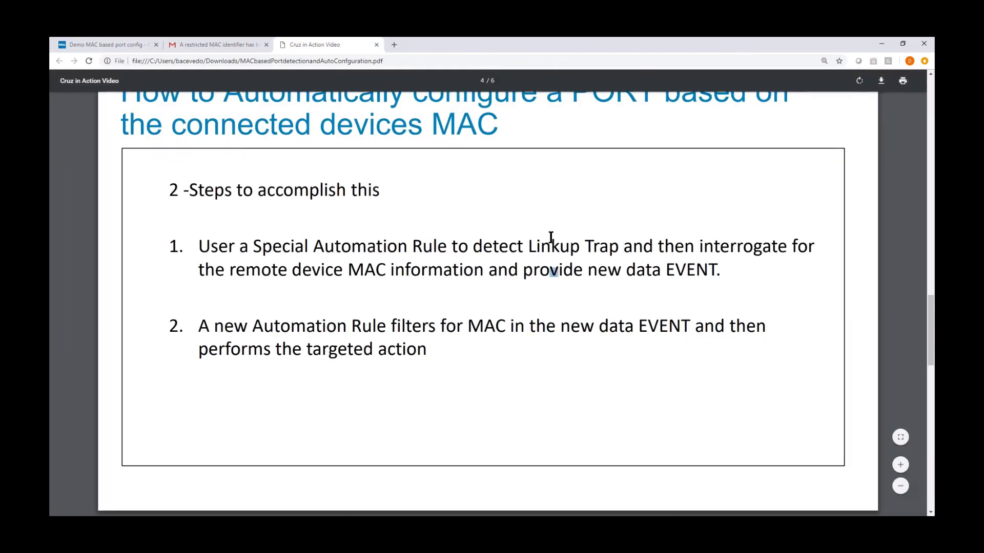
scroll(551, 238, "down", 18)
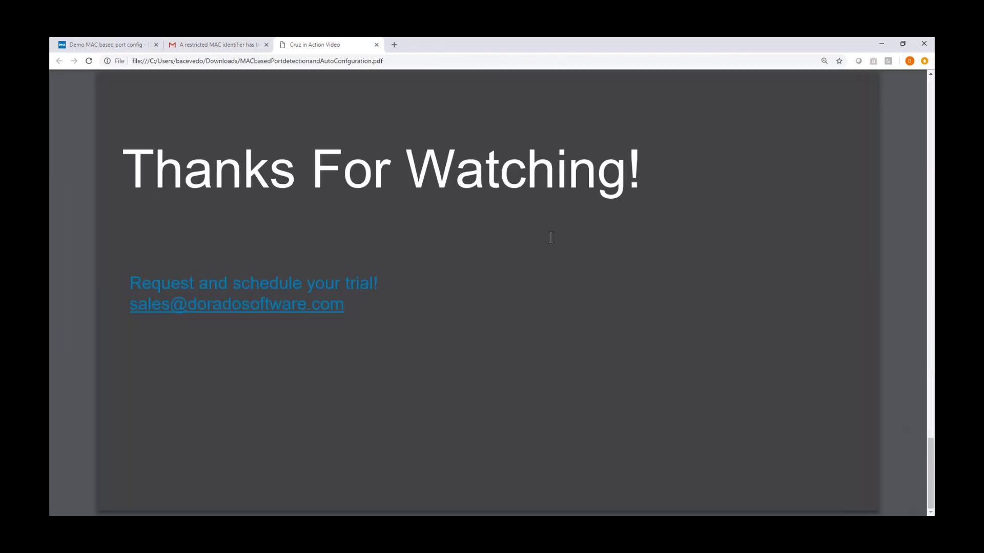